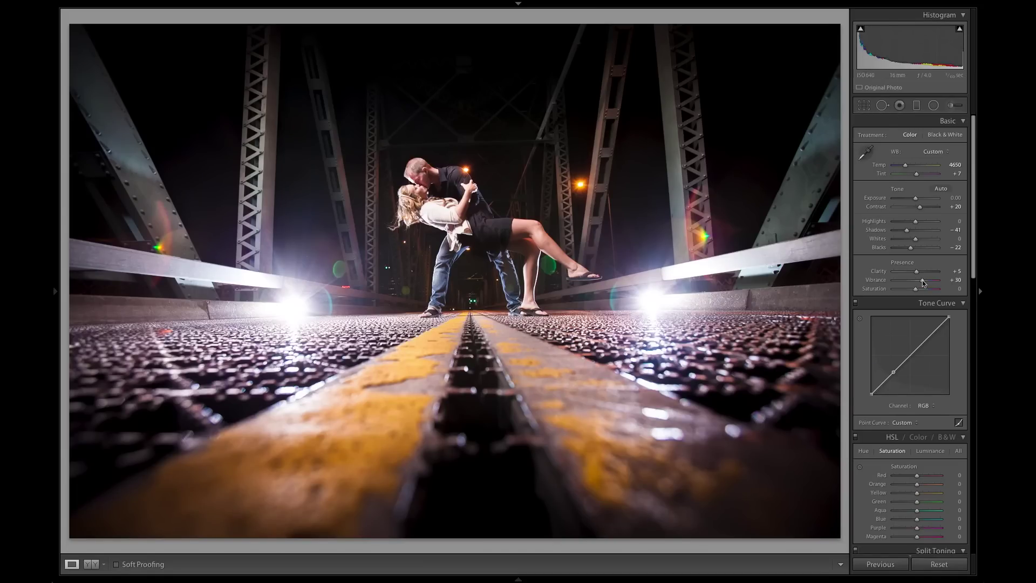
Reset the photo's develop settings and sample white balance from the woman's white shirt, warming it to Temp 4950 and Tint -1.
click(934, 564)
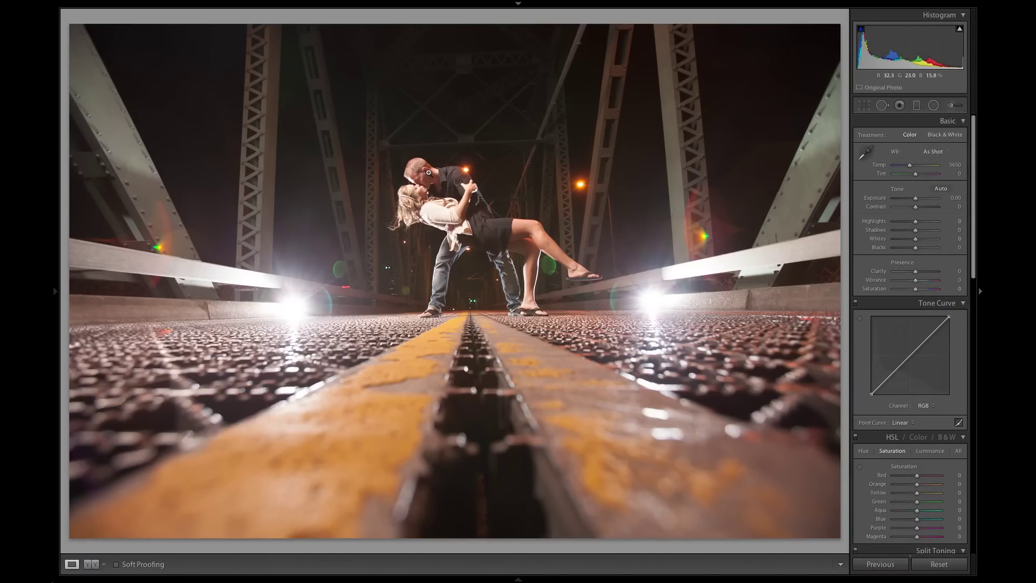
click(865, 153)
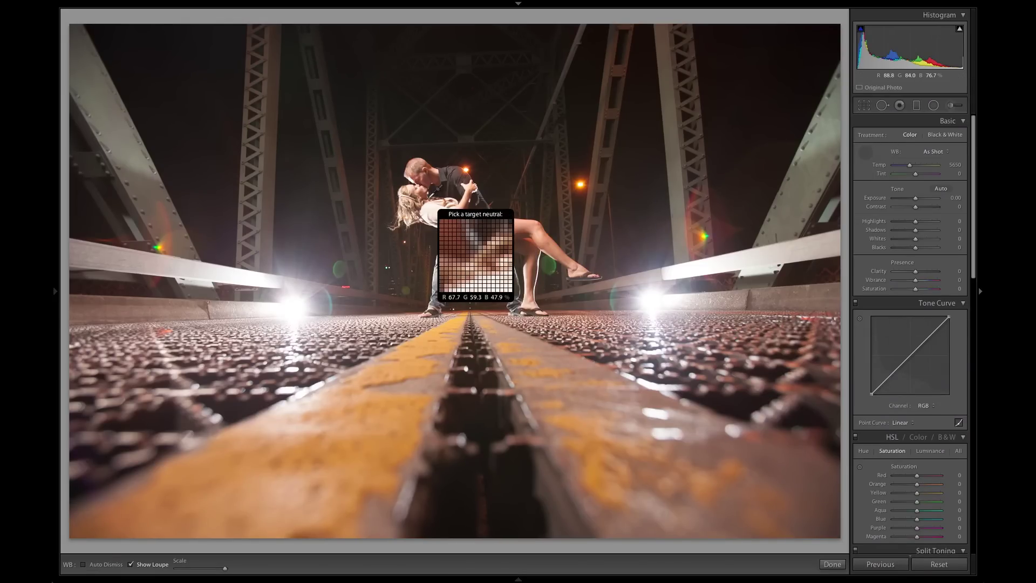
click(445, 211)
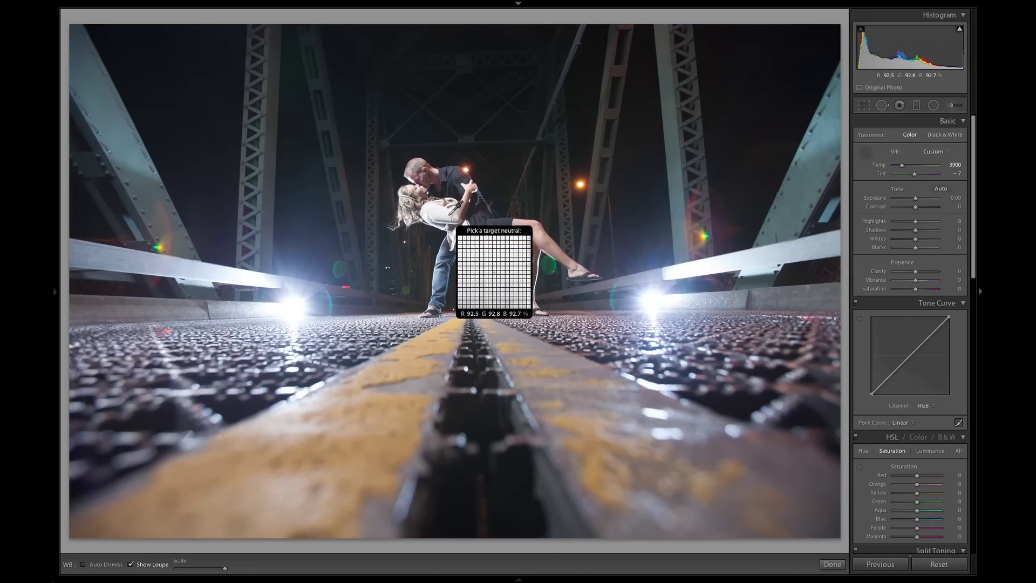
click(433, 211)
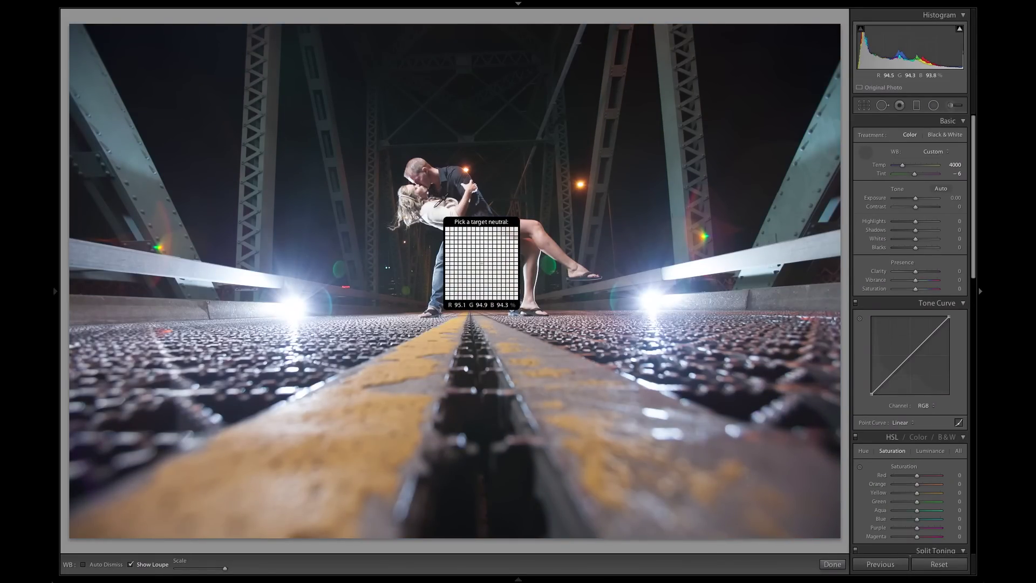
click(444, 201)
click(445, 202)
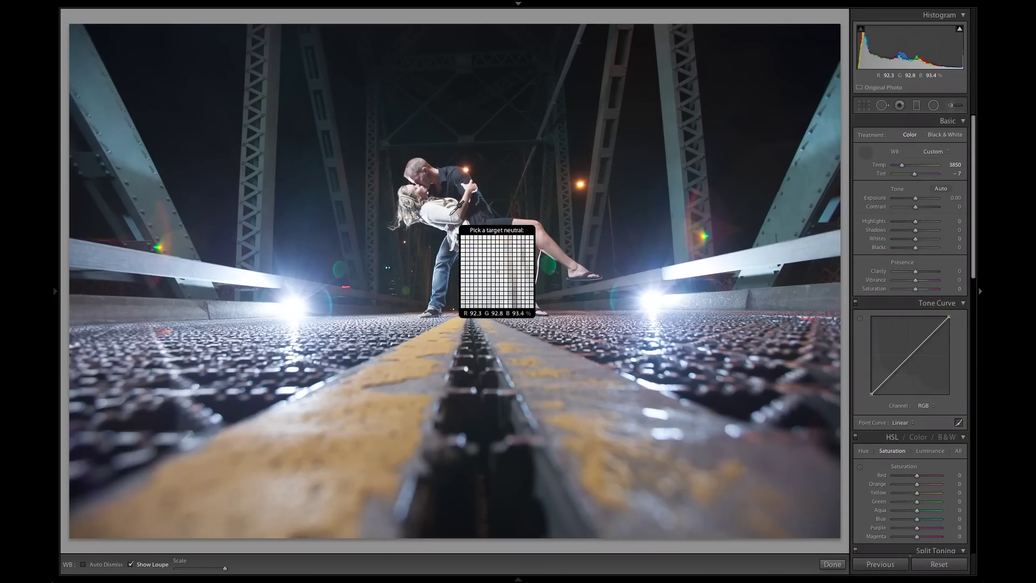
click(437, 202)
key(Escape)
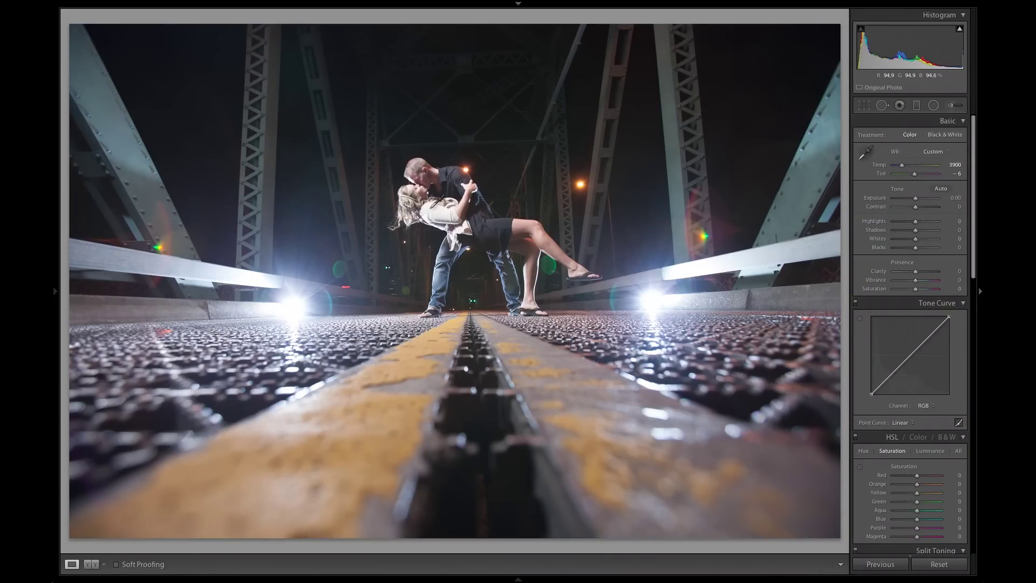
drag(901, 165, 905, 168)
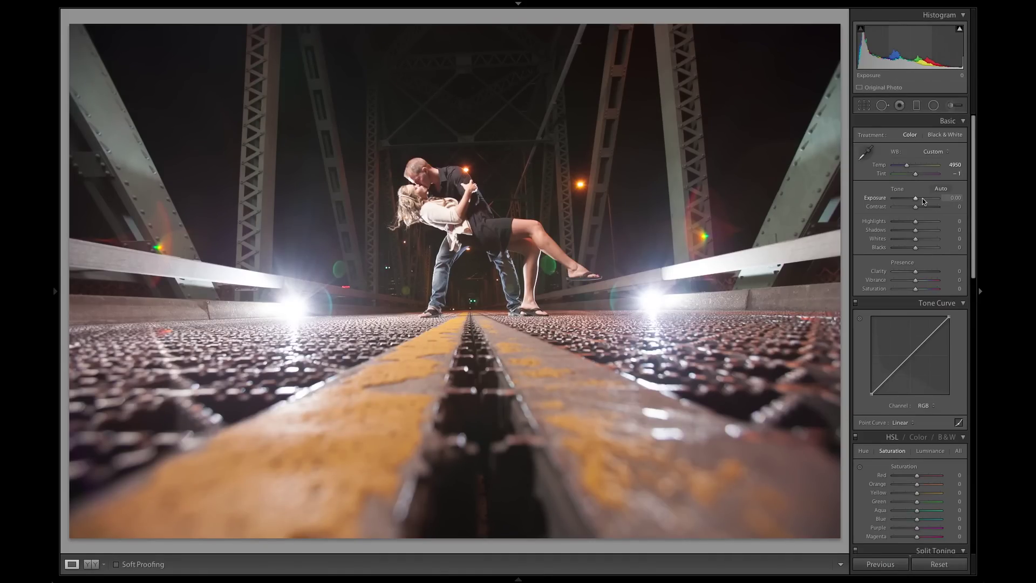
Darken the night sky by setting Shadows to -55 and Blacks to -25, and compare the result with the unedited photo.
key(Down)
key(Down)
key(Down)
key(Down)
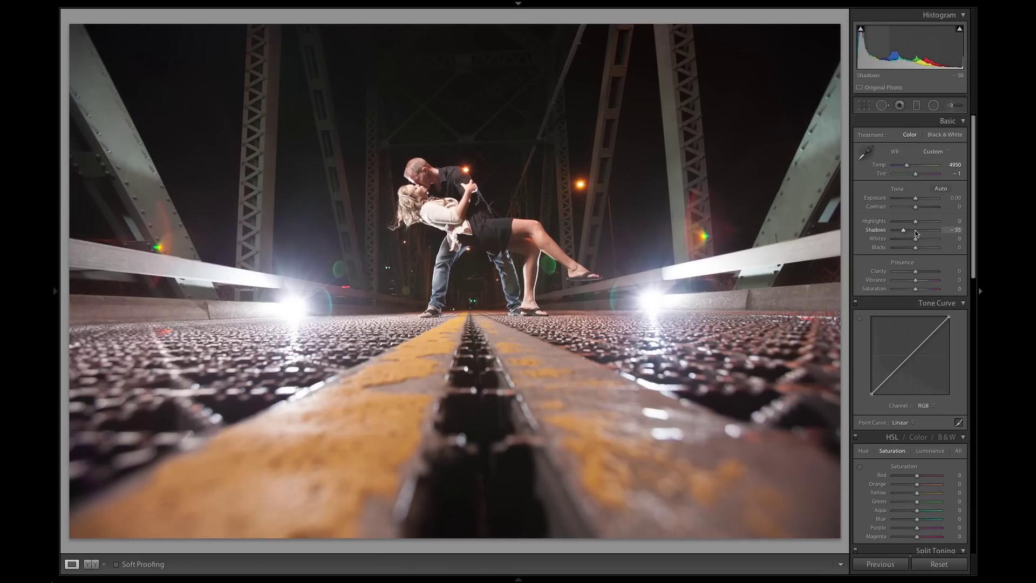
key(Down)
key(Down)
key(Down)
key(Down)
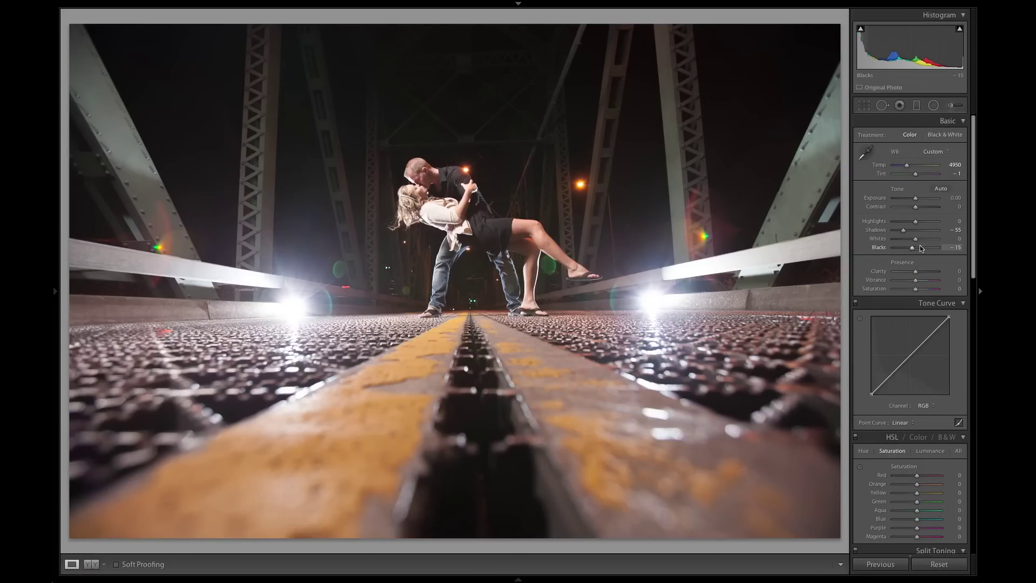
key(Down)
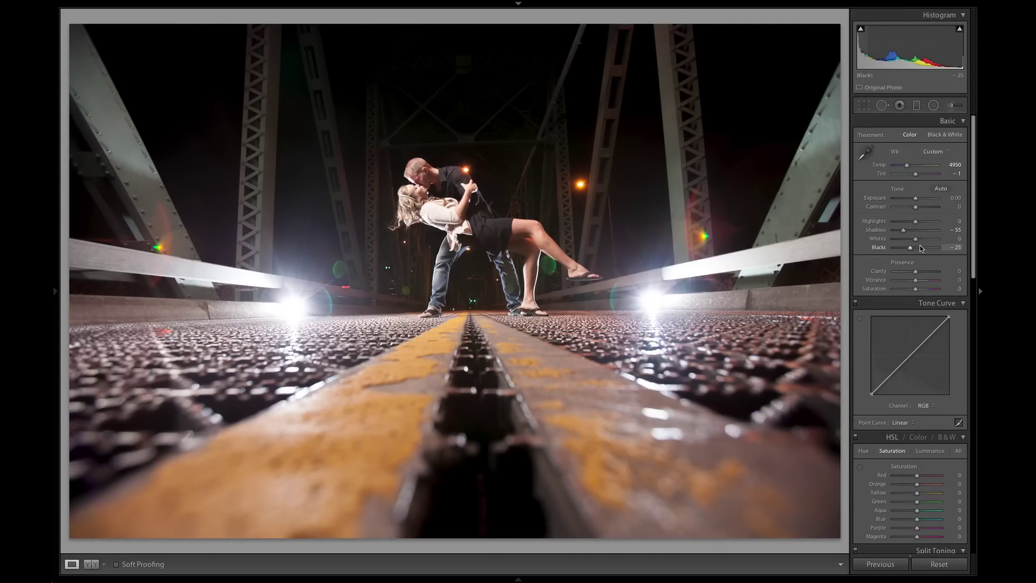
key(backslash)
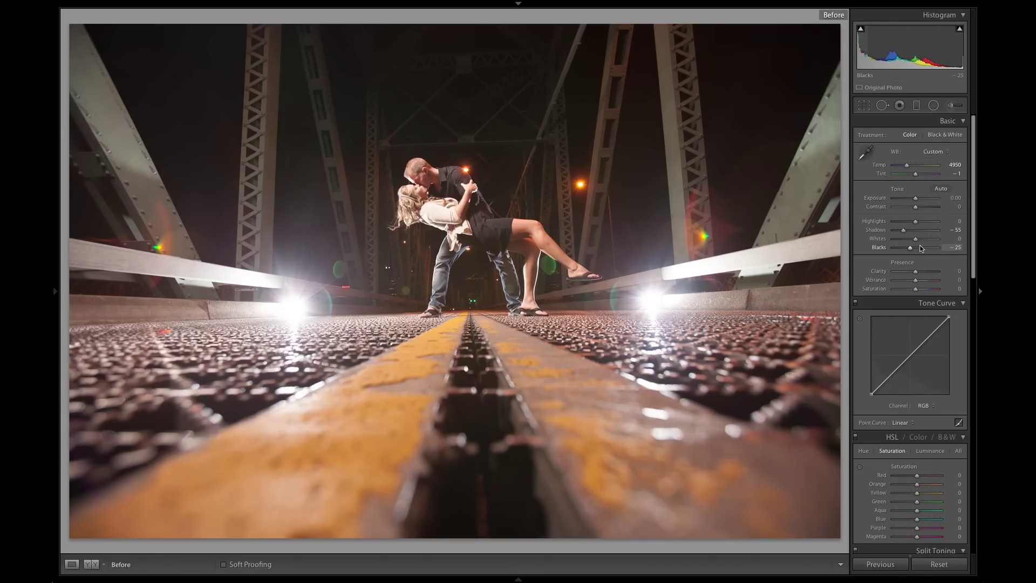
key(backslash)
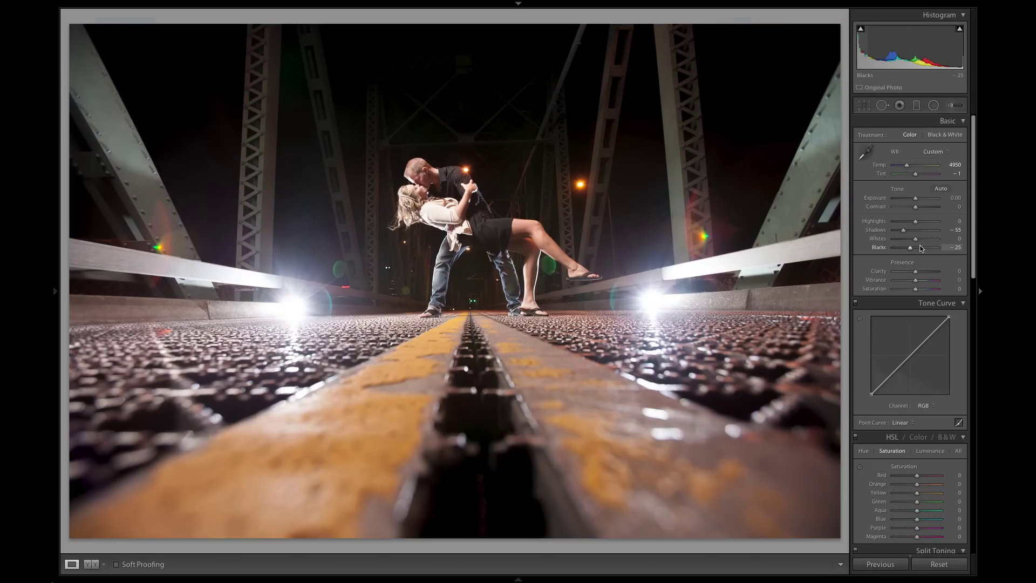
key(backslash)
key(backslash)
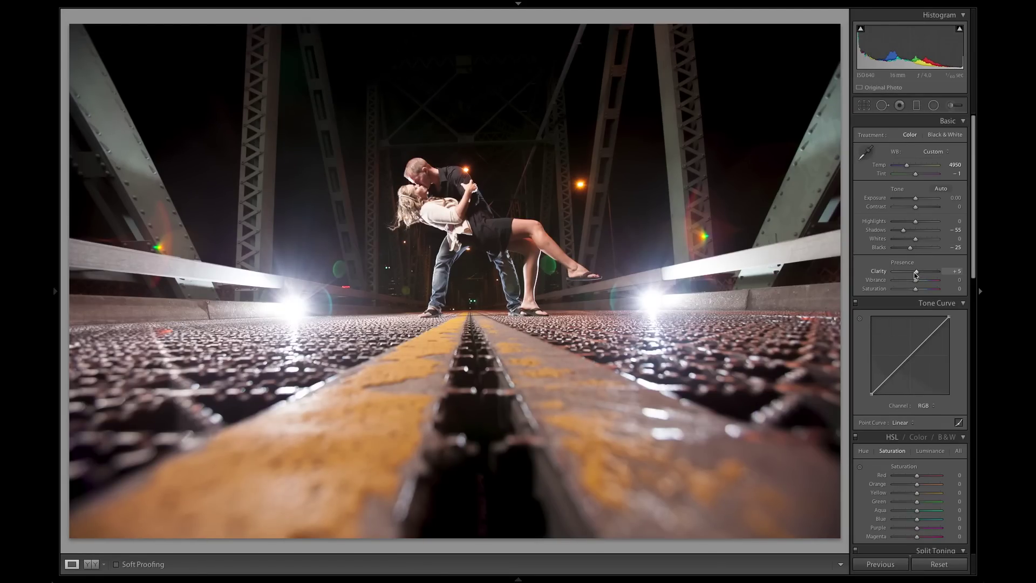
Set Clarity to +5, Vibrance to +29 and Contrast to +20 for the whole photo.
click(924, 272)
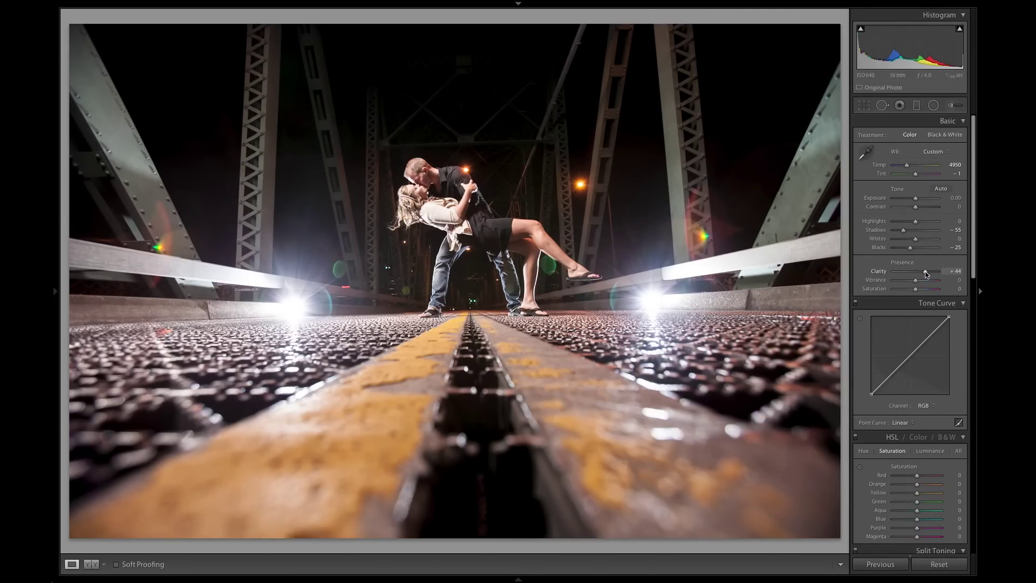
key(ctrl+z)
click(925, 280)
drag(924, 280, 921, 281)
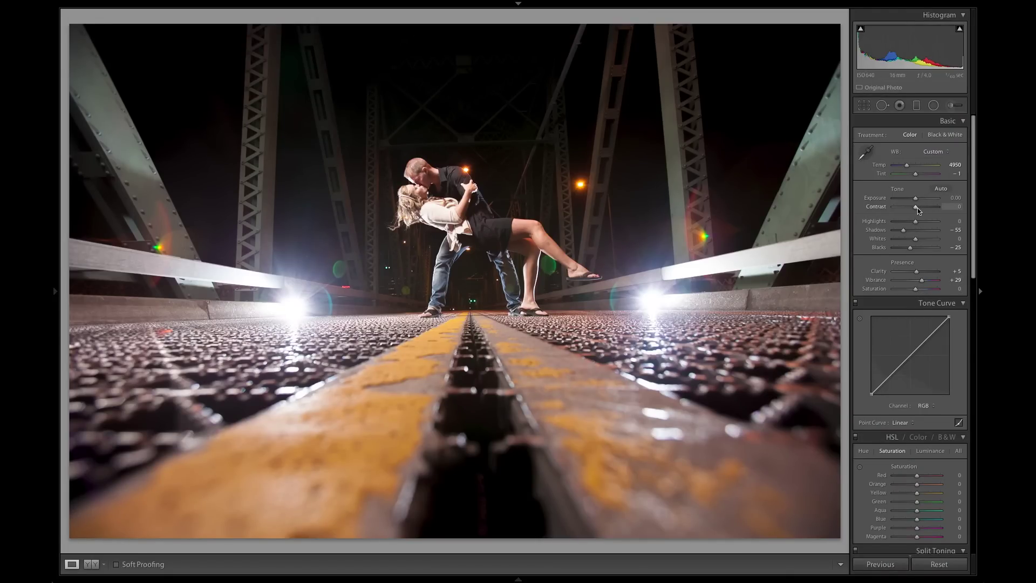
drag(917, 208, 918, 209)
Raise the sharpening Amount to 35.
scroll(898, 352, down, 5)
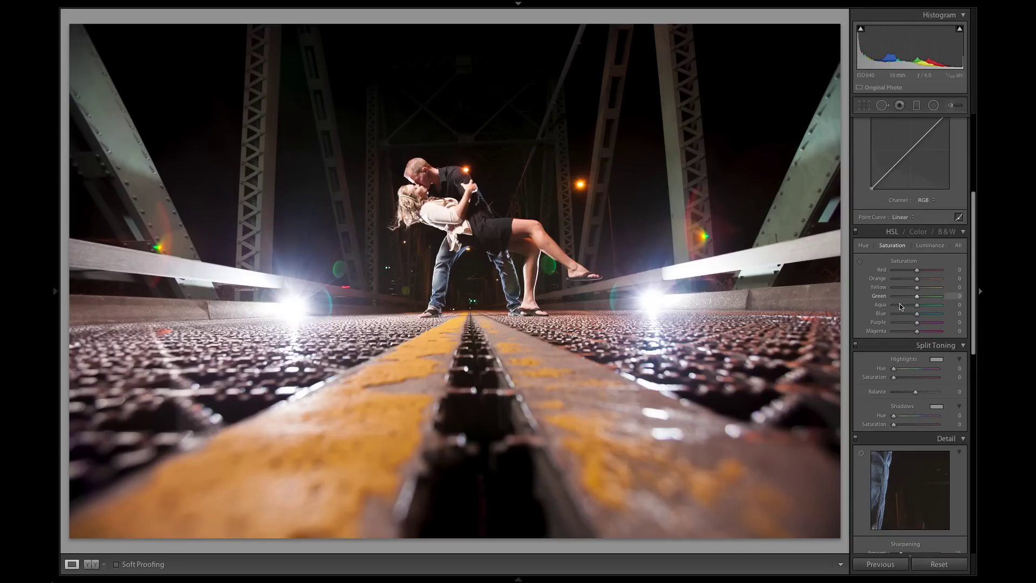
scroll(891, 364, down, 4)
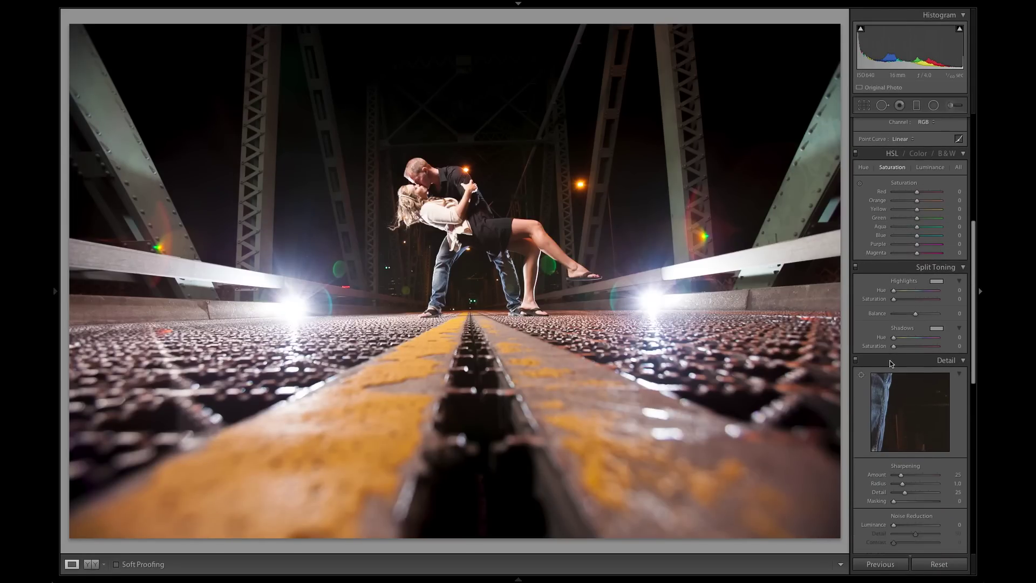
drag(905, 407, 910, 410)
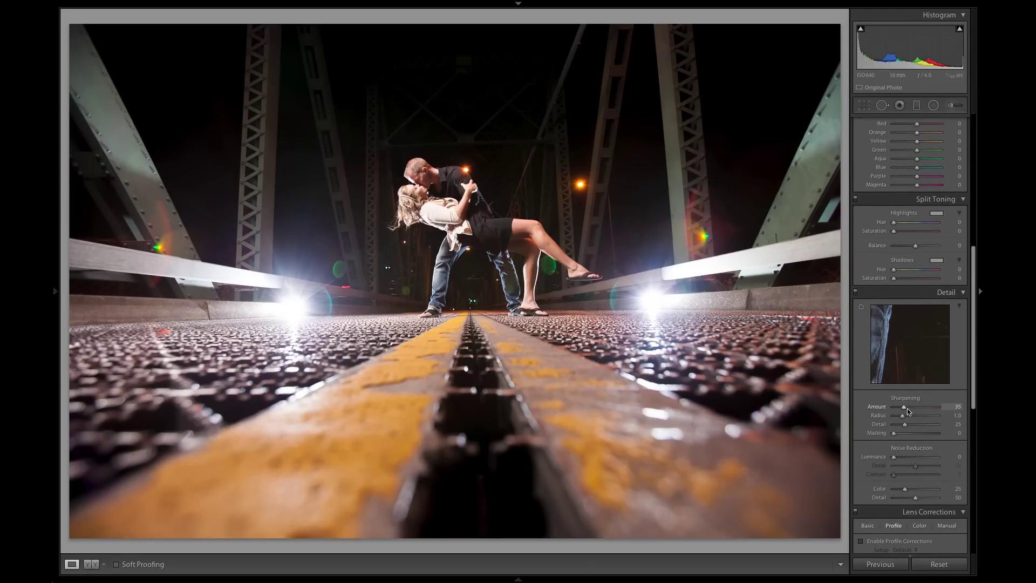
Add a Highlight Priority post-crop vignette with an Amount of -25.
scroll(908, 408, down, 10)
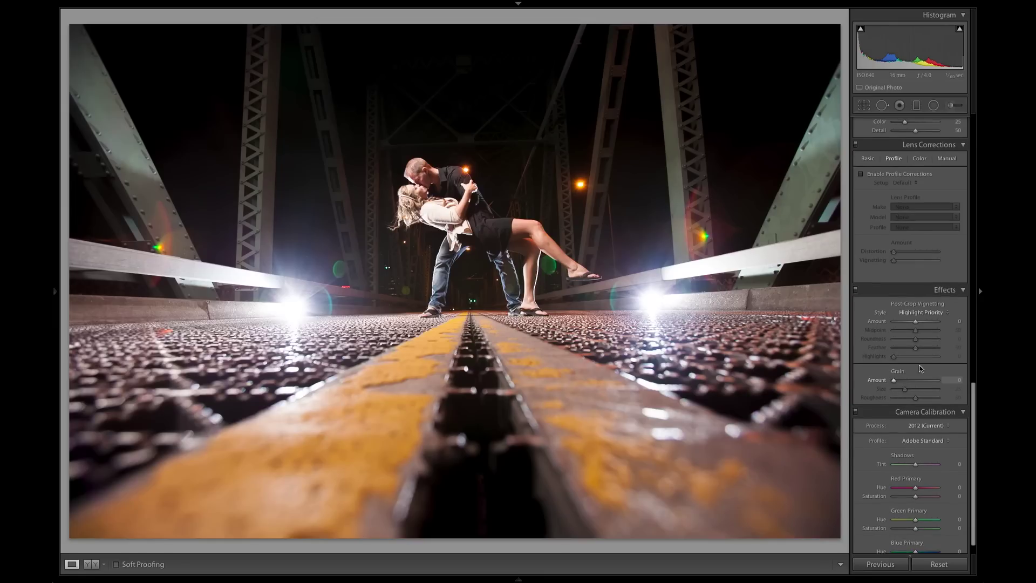
drag(920, 317, 915, 317)
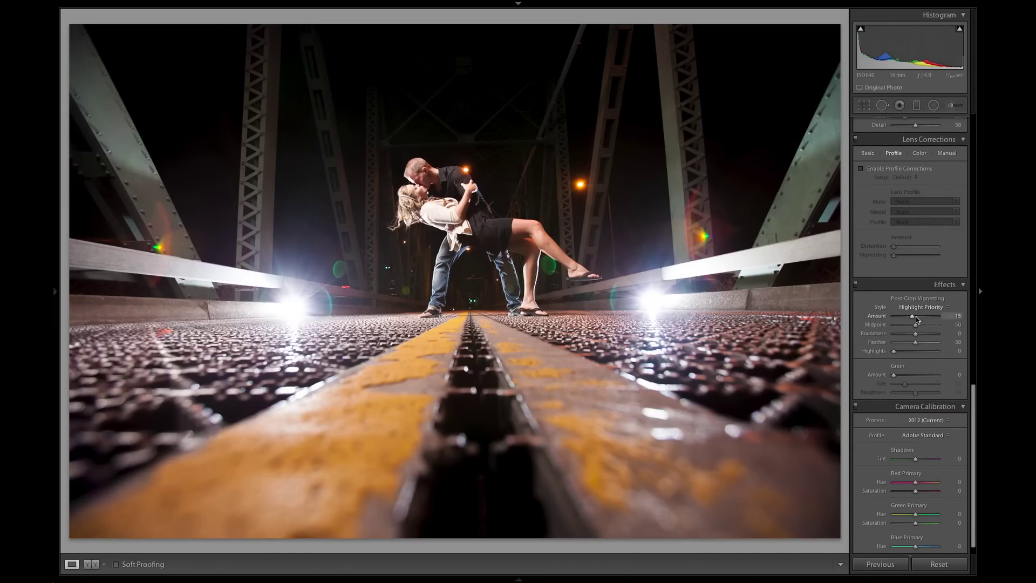
key(Down)
key(Down)
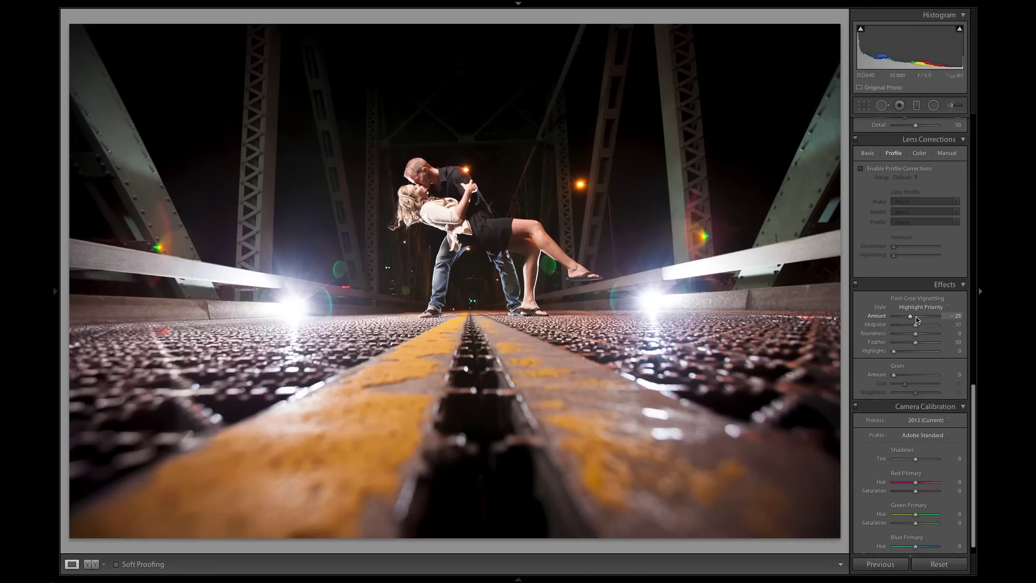
key(Down)
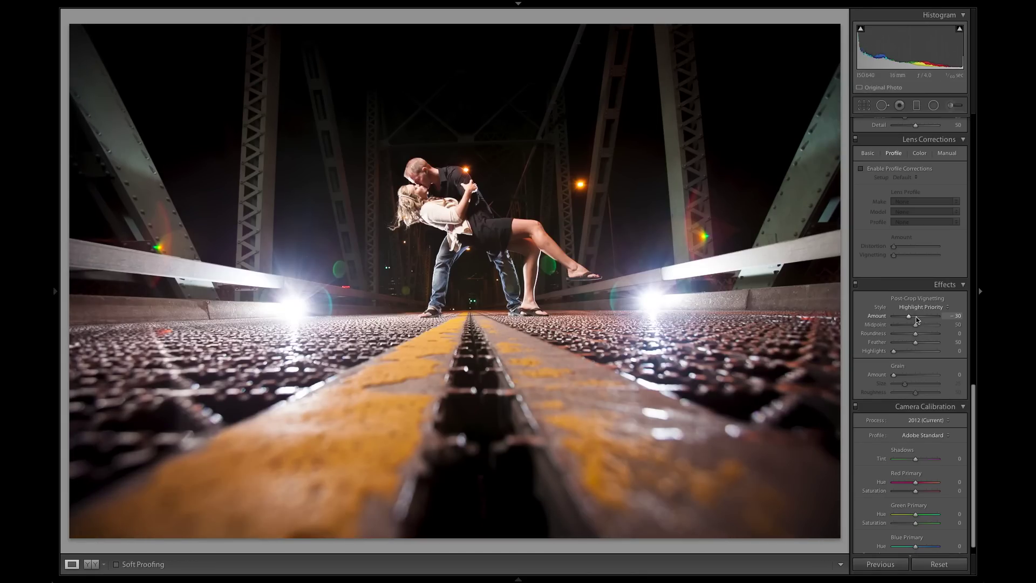
key(Up)
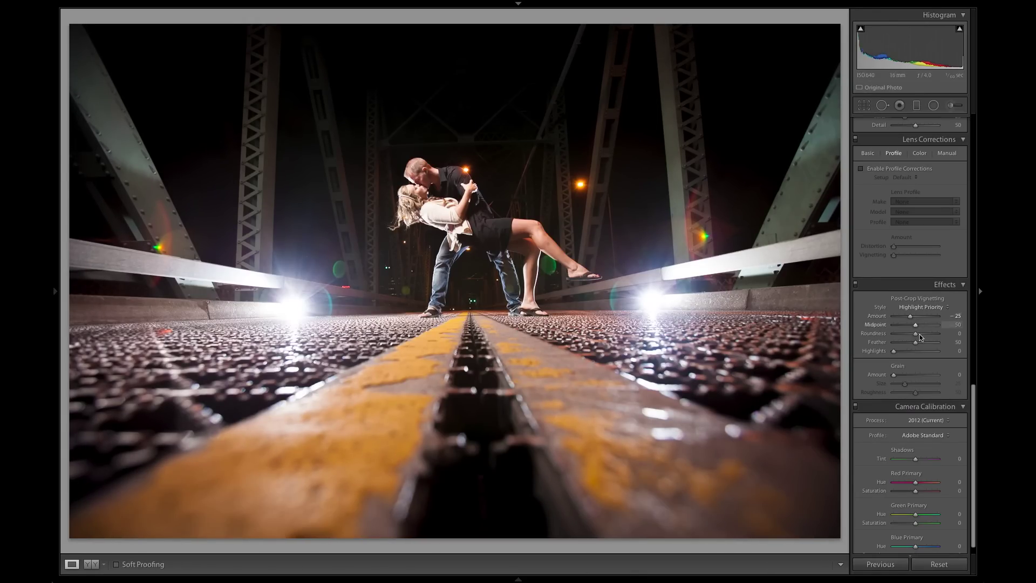
Paint an Adjustment Brush mask over the road surface with Clarity 66, Saturation 29 and Exposure 0.00.
scroll(908, 381, up, 15)
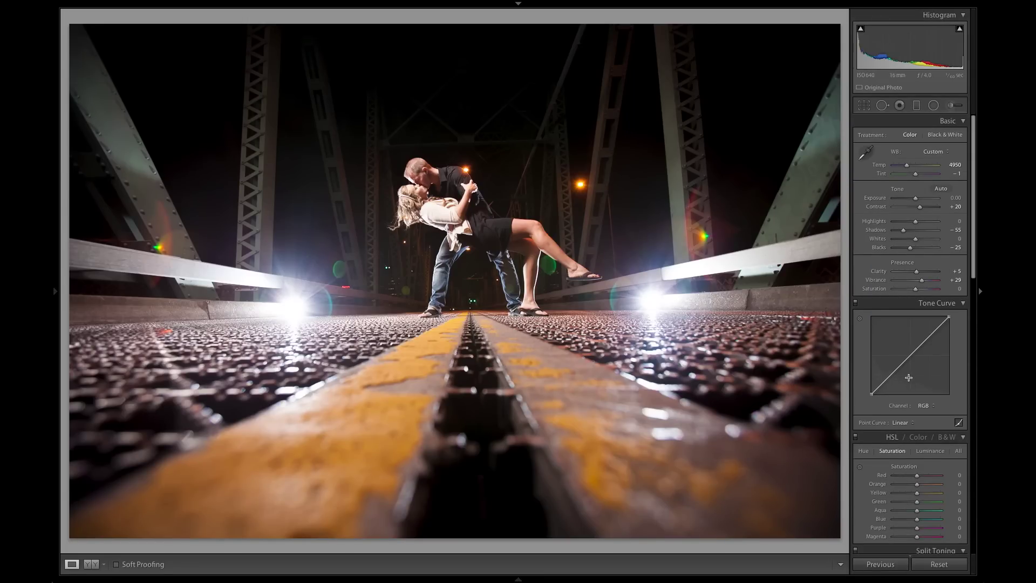
click(954, 106)
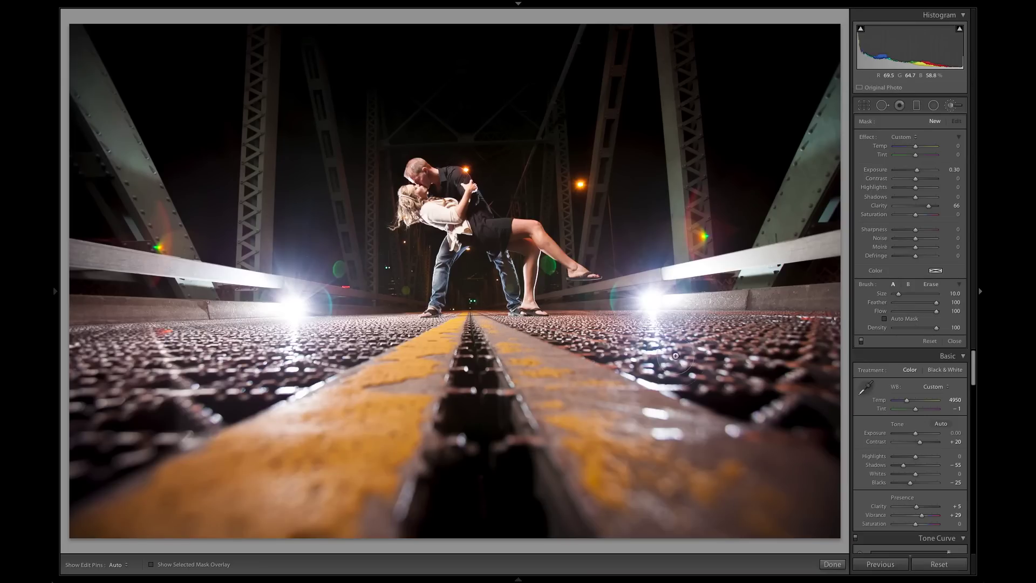
mouse_move(701, 351)
mouse_down()
mouse_move(681, 370)
mouse_move(782, 384)
mouse_move(751, 346)
mouse_move(644, 418)
mouse_move(621, 451)
mouse_move(674, 455)
mouse_up()
key(])
mouse_move(421, 403)
mouse_down()
mouse_move(297, 384)
mouse_move(324, 397)
mouse_move(275, 423)
mouse_move(135, 431)
mouse_up()
mouse_move(216, 328)
mouse_down()
mouse_move(294, 326)
mouse_move(397, 348)
mouse_move(511, 465)
mouse_move(491, 348)
mouse_up()
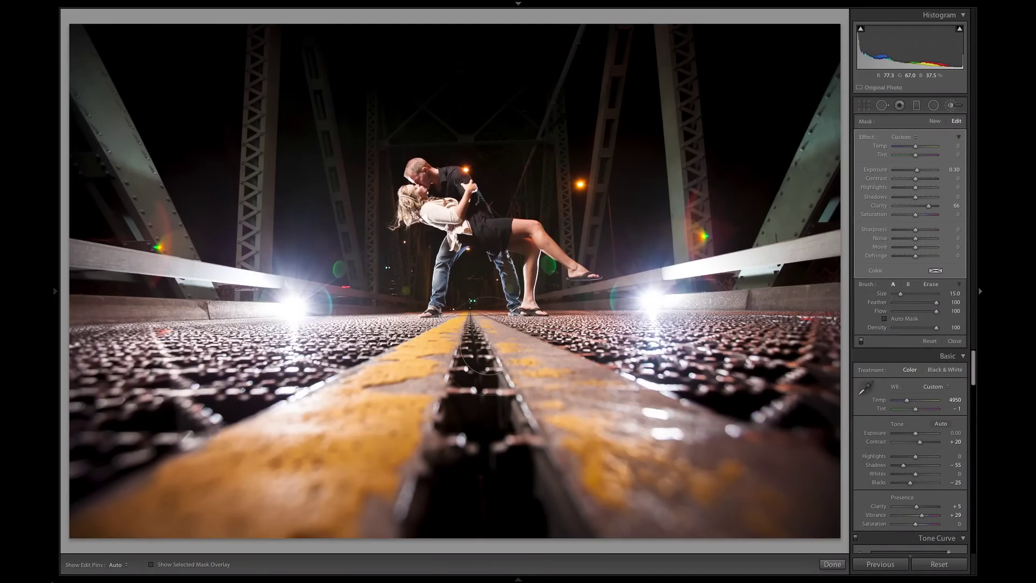
drag(930, 215, 925, 217)
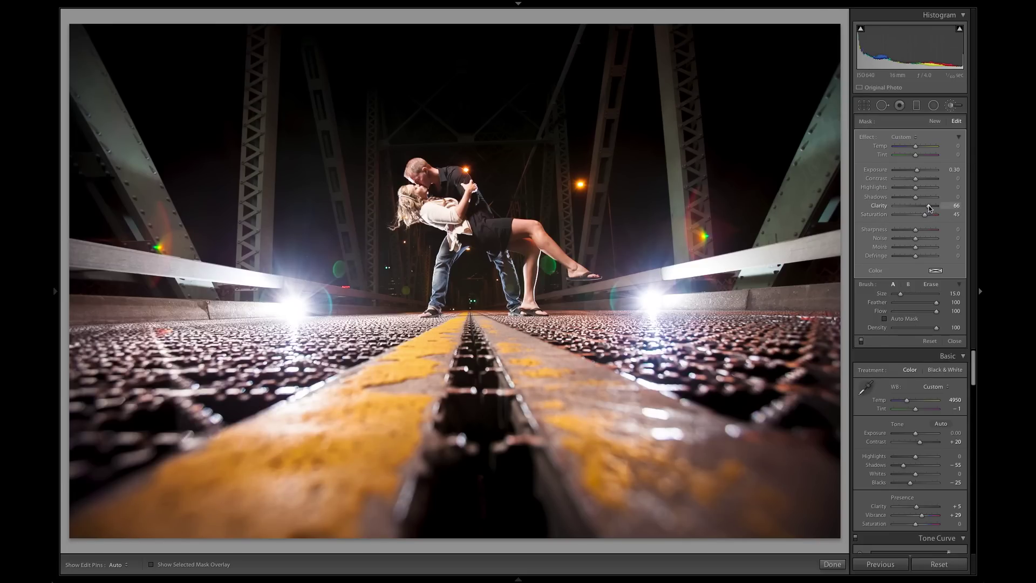
drag(926, 214, 922, 215)
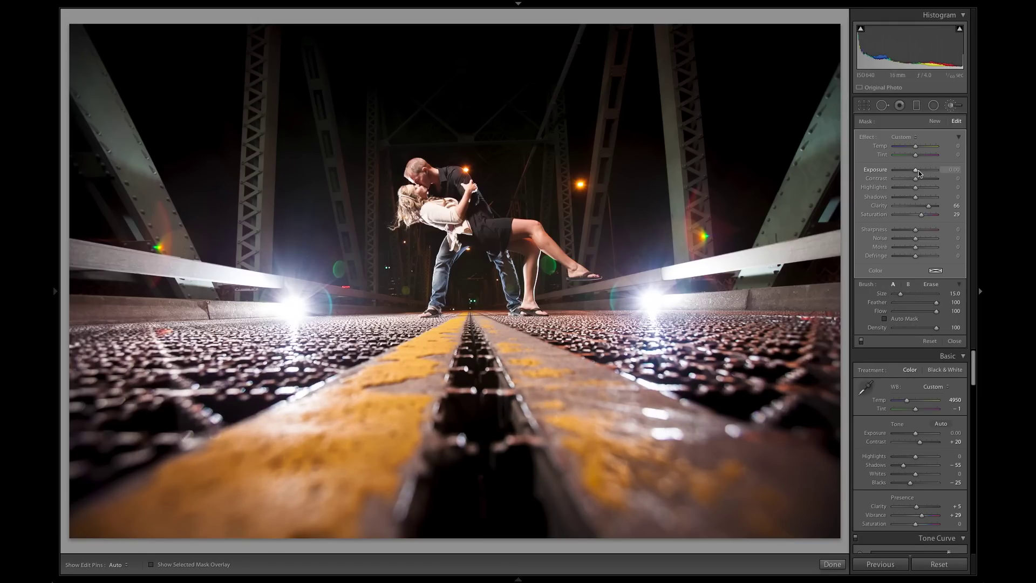
Paint a new Adjustment Brush mask along the bridge's steel girders with Exposure 0.30 and Clarity 66, using a smaller brush for the thinner ones.
click(934, 121)
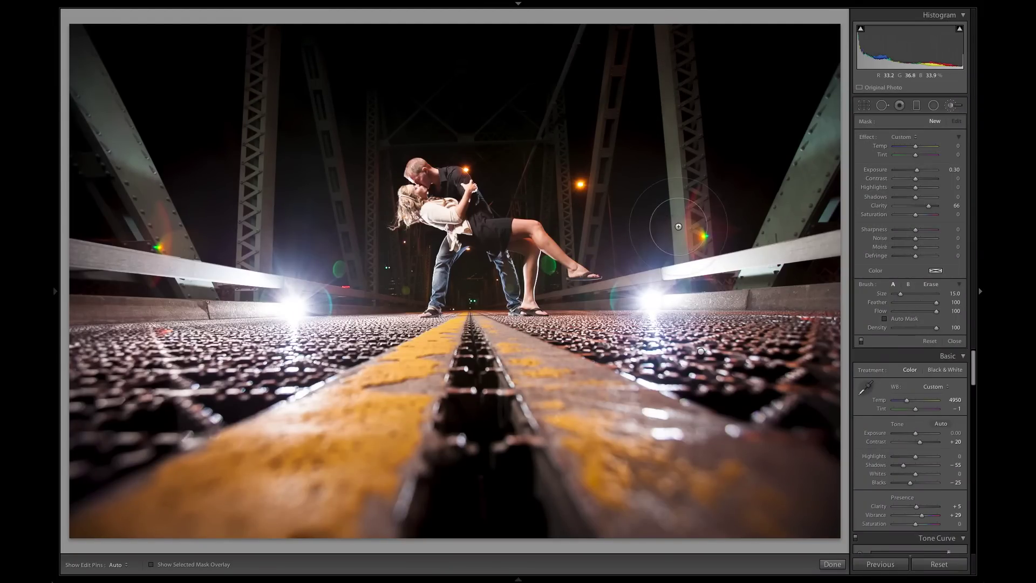
scroll(257, 74, down, 8)
drag(261, 60, 263, 241)
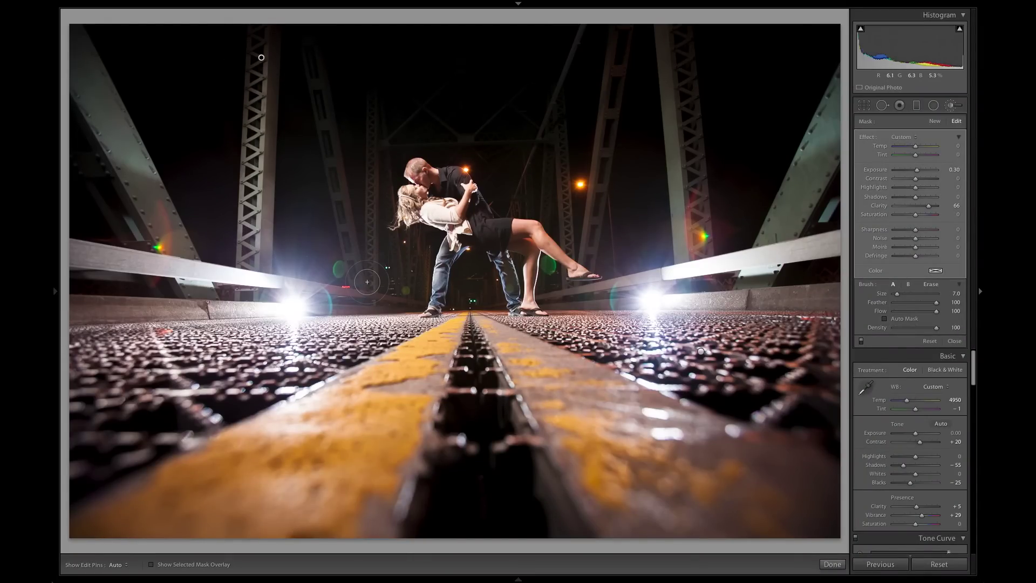
scroll(376, 157, down, 3)
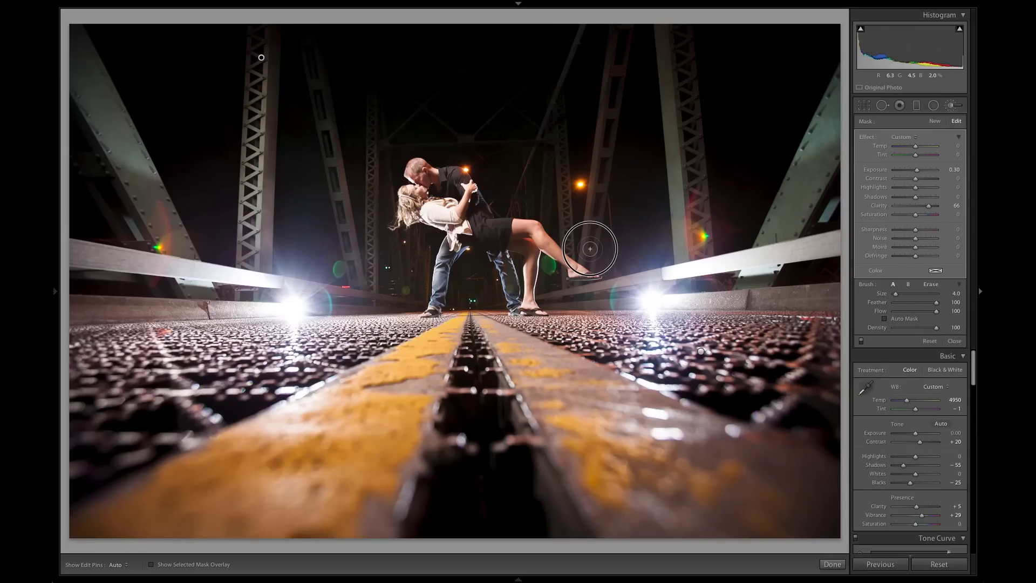
drag(597, 237, 600, 102)
key(h)
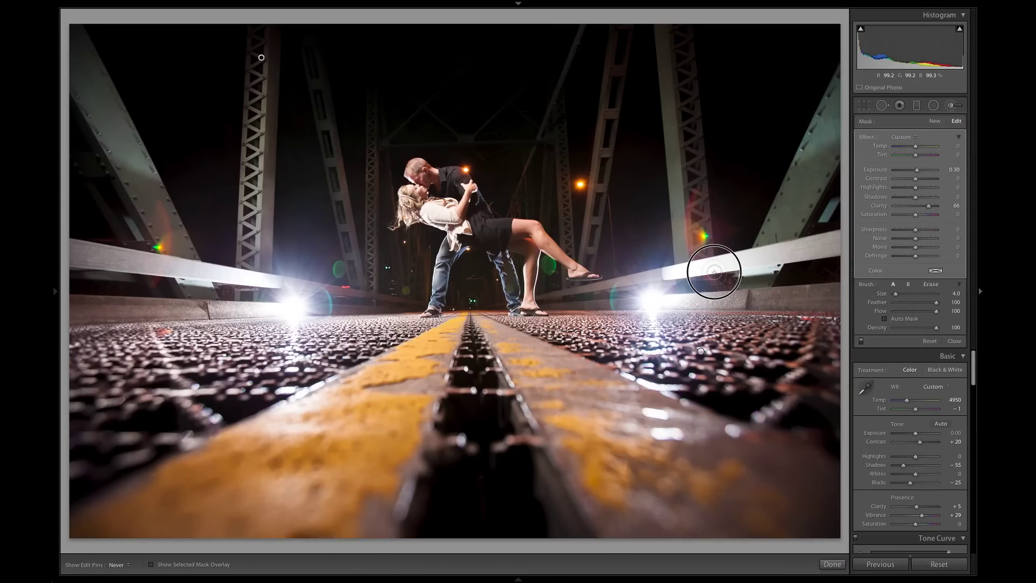
key(h)
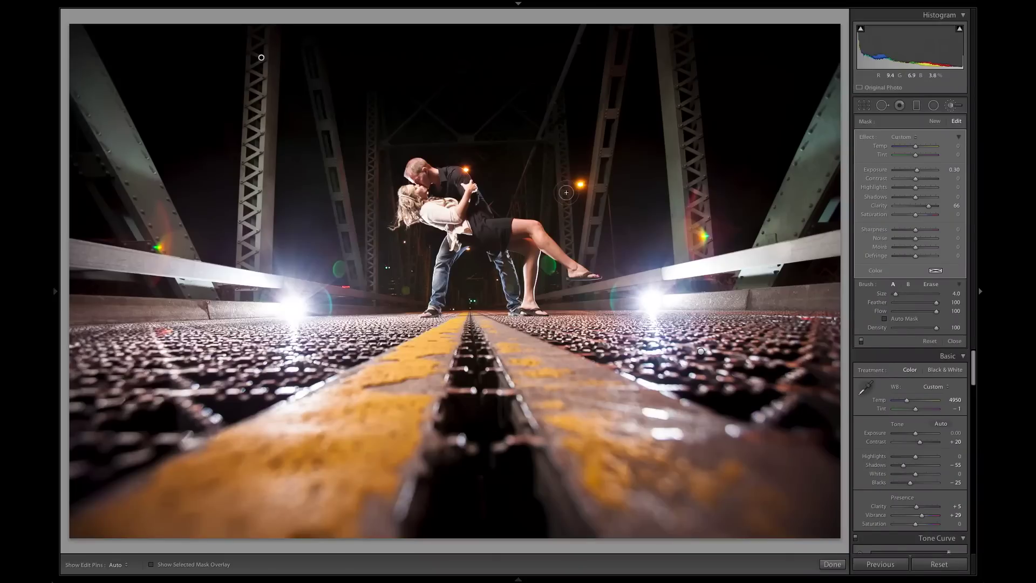
scroll(571, 249, down, 3)
key(h)
key(h)
scroll(197, 248, up, 3)
double_click(917, 170)
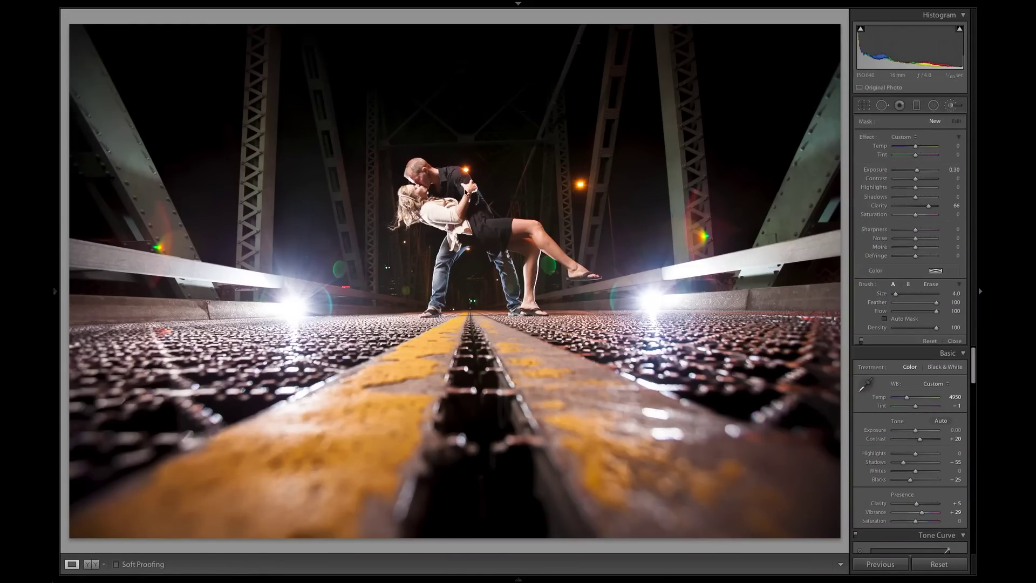
key(k)
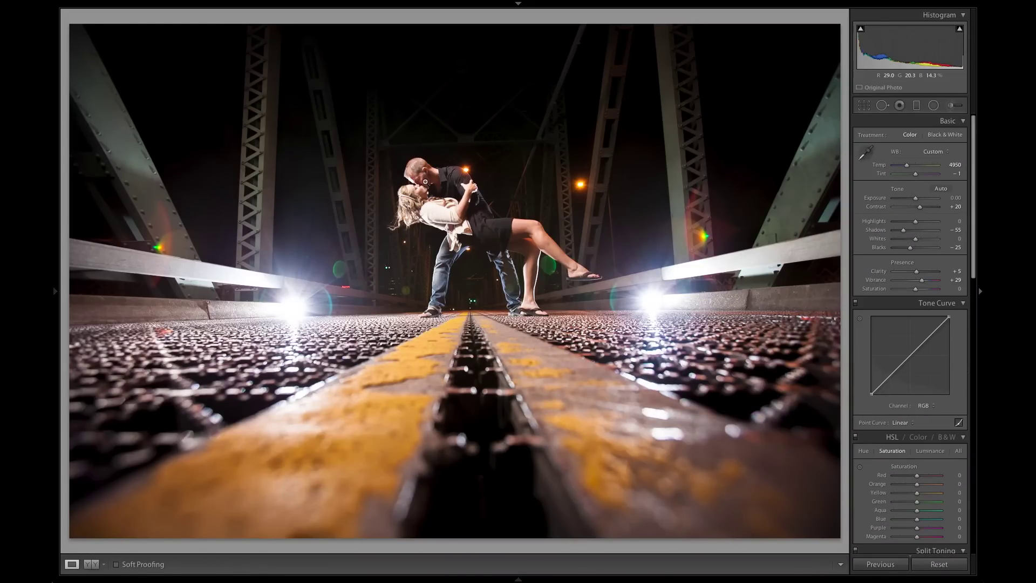
Paint a new Adjustment Brush mask over the man's dark shirt and the woman's skirt with Exposure -0.72, undoing the last stroke.
click(427, 185)
drag(549, 252, 477, 192)
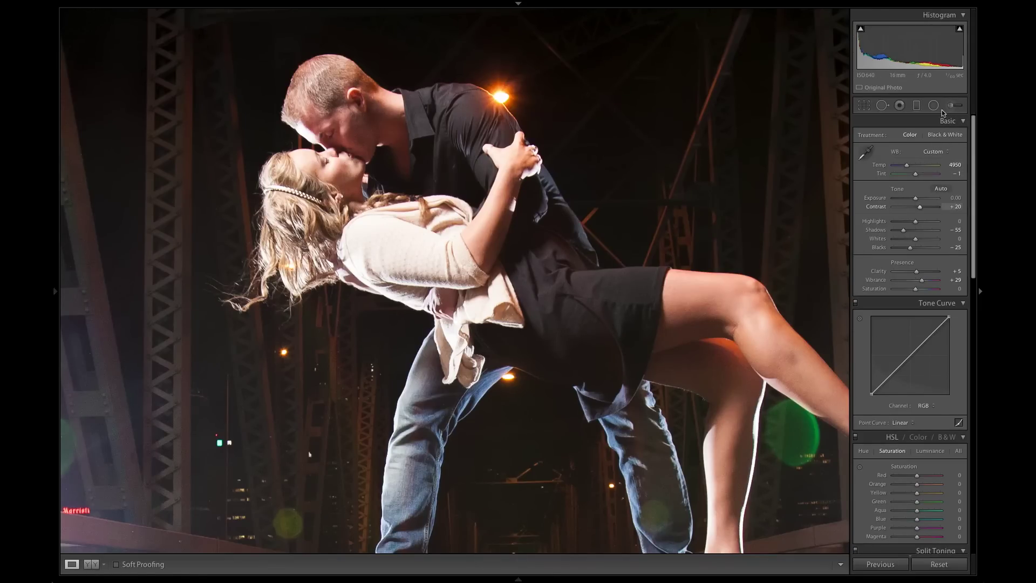
key(k)
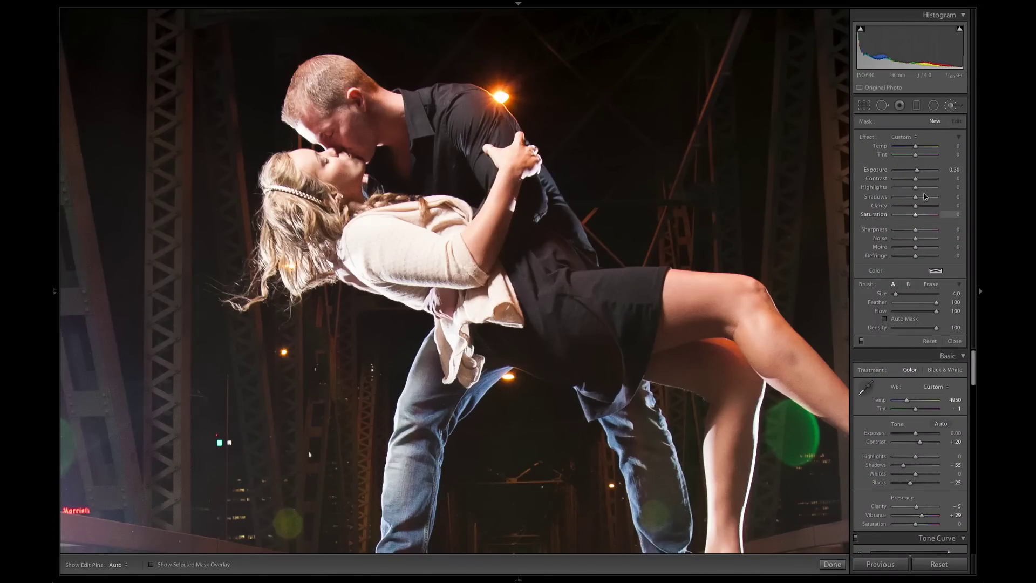
scroll(599, 313, up, 3)
scroll(567, 330, up, 1)
key(h)
click(496, 335)
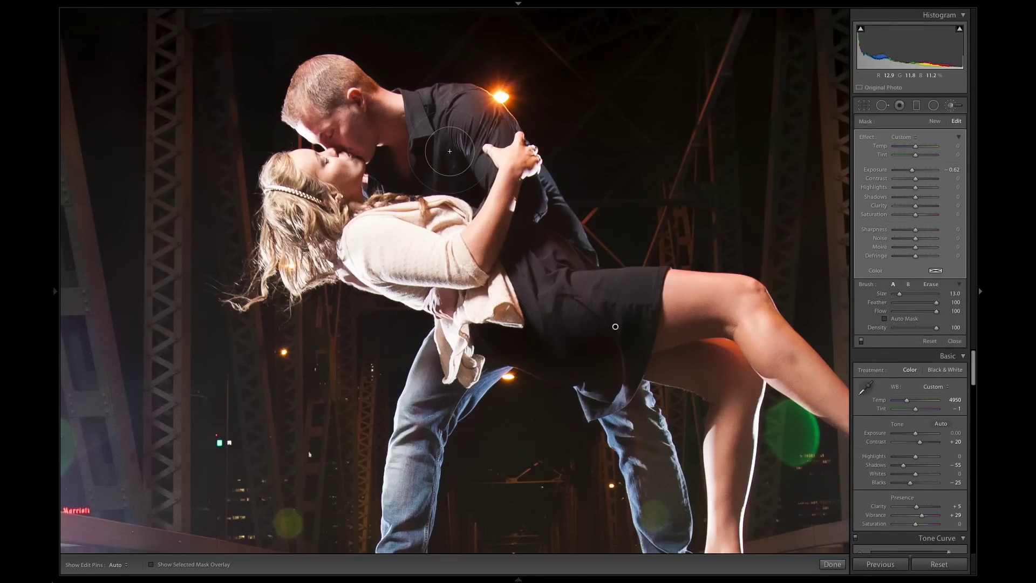
mouse_move(446, 150)
mouse_down()
mouse_move(388, 198)
mouse_move(427, 171)
mouse_up()
scroll(545, 223, down, 2)
mouse_move(551, 217)
mouse_down()
mouse_move(662, 385)
mouse_move(724, 363)
mouse_move(739, 375)
mouse_up()
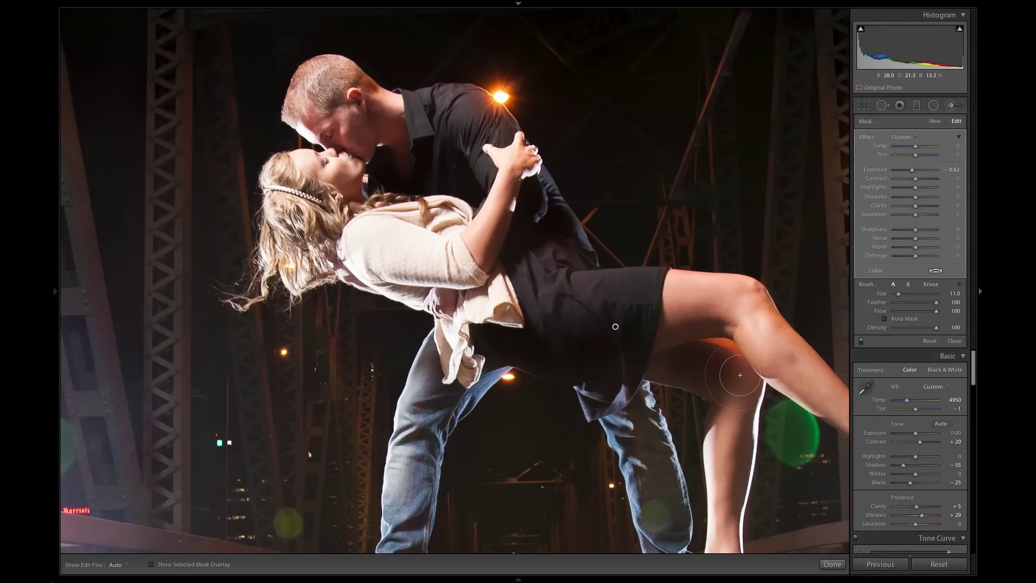
key(ctrl+z)
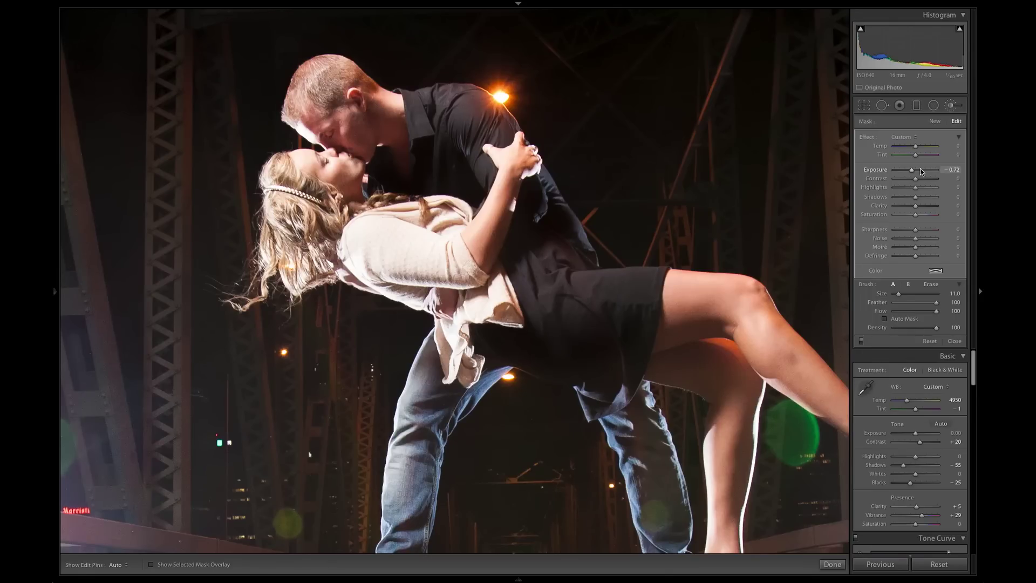
Paint a new Adjustment Brush mask over the woman's hair with Exposure 0.00 and Temp 21.
click(935, 121)
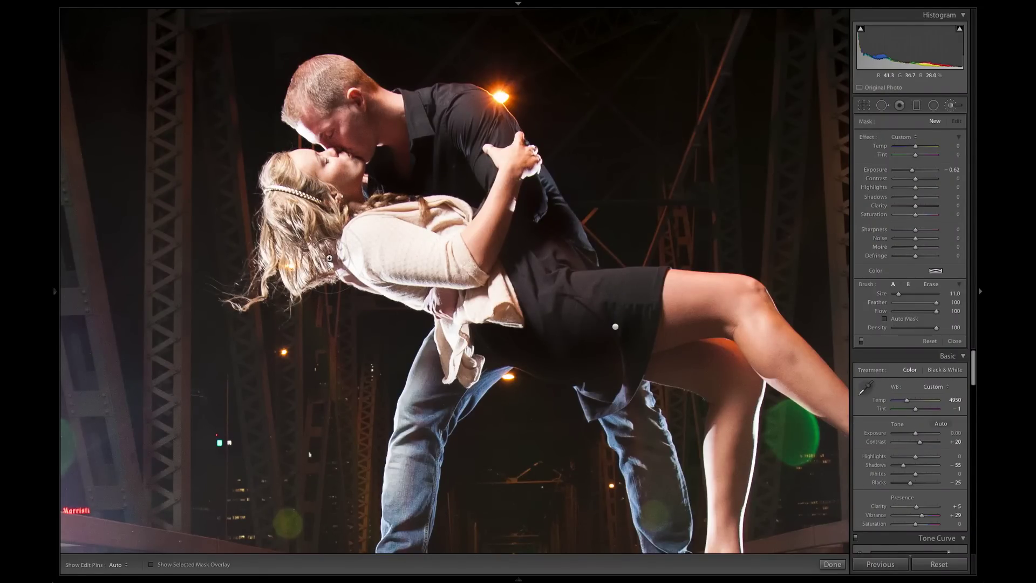
key(h)
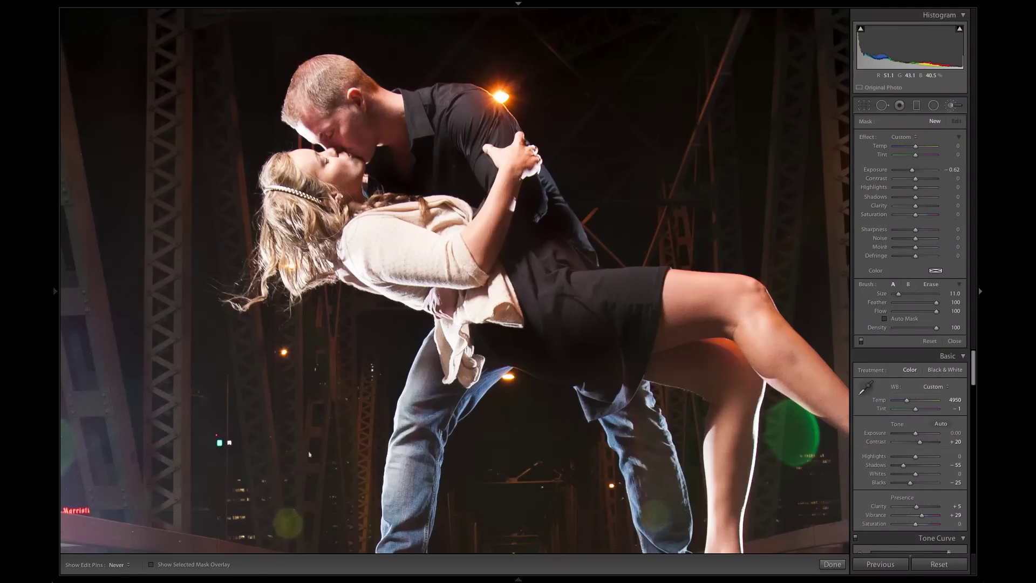
key(h)
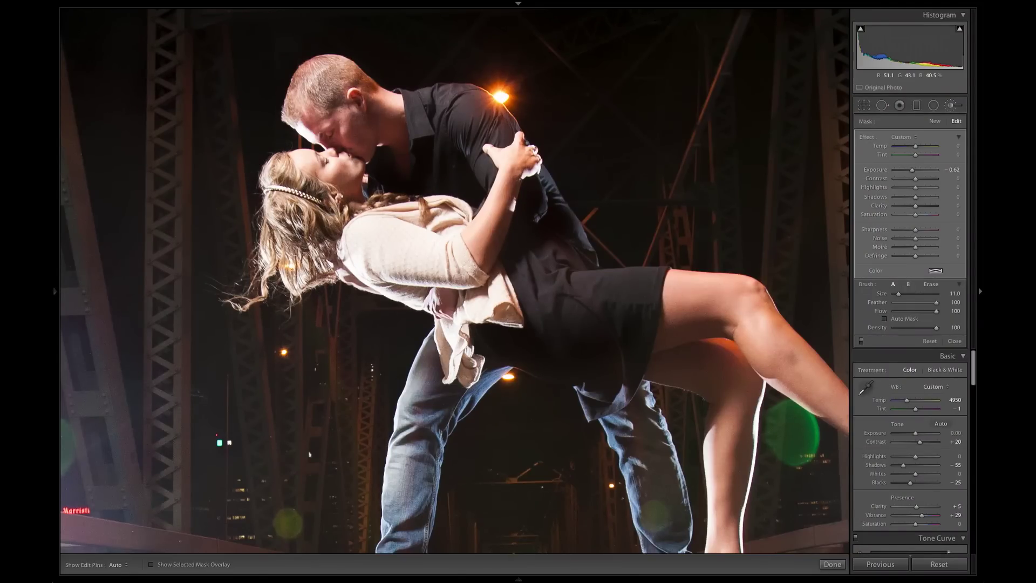
drag(911, 171, 912, 174)
double_click(911, 171)
drag(915, 146, 921, 151)
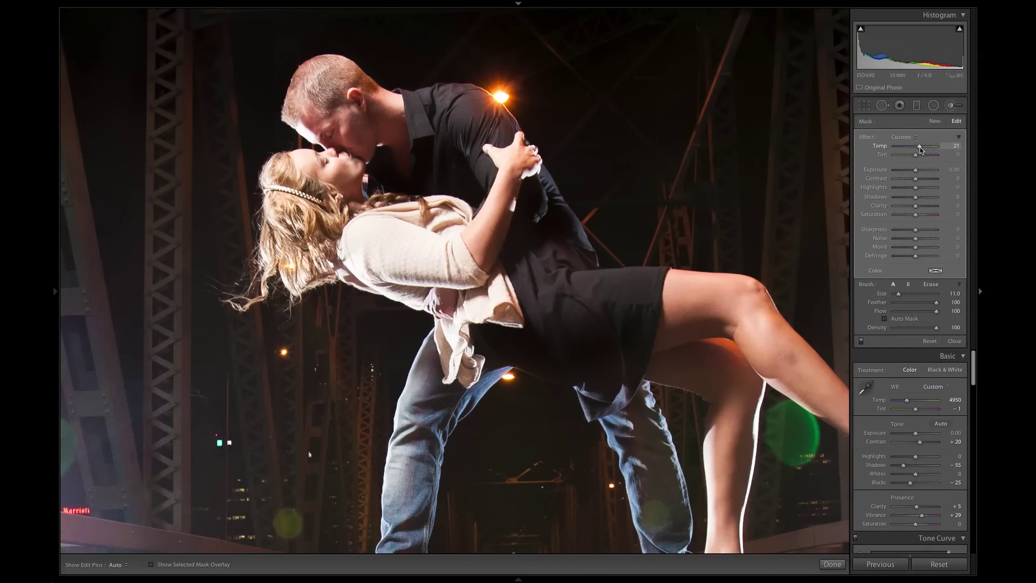
Paint a new Adjustment Brush mask over the couple's faces with a size 7.0 brush, Exposure 0.00 and Tint 11.
click(936, 122)
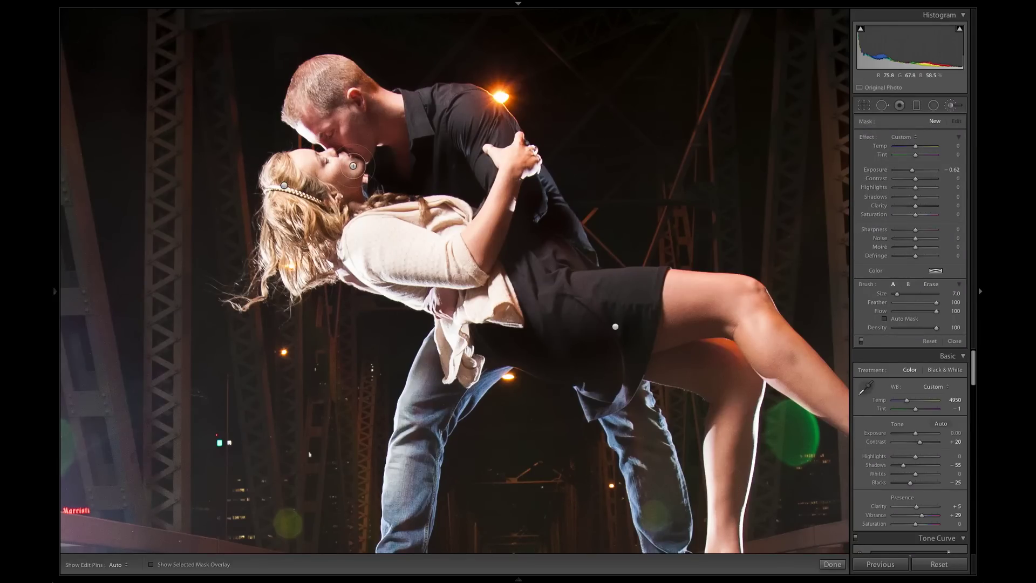
drag(309, 166, 340, 133)
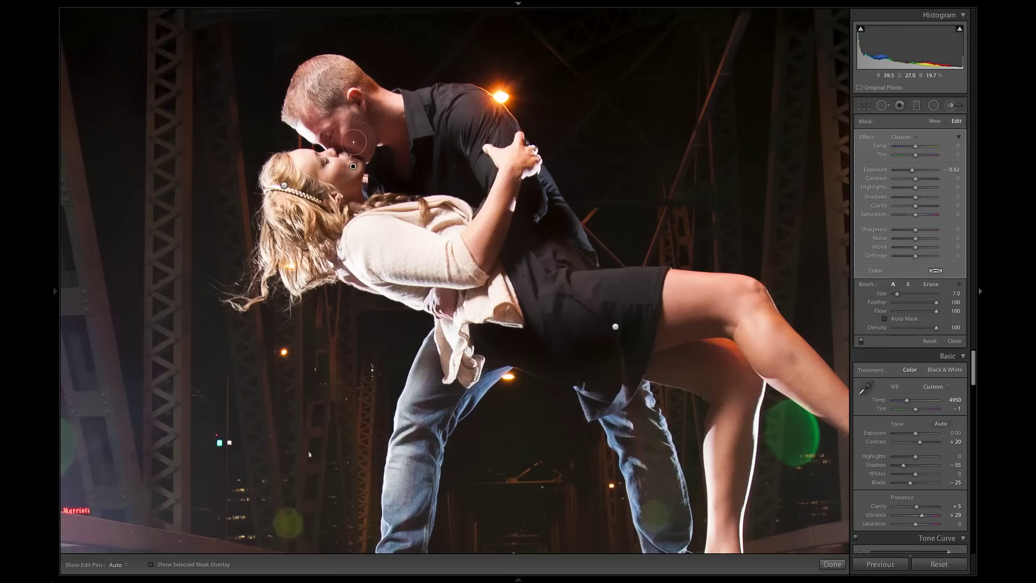
double_click(916, 170)
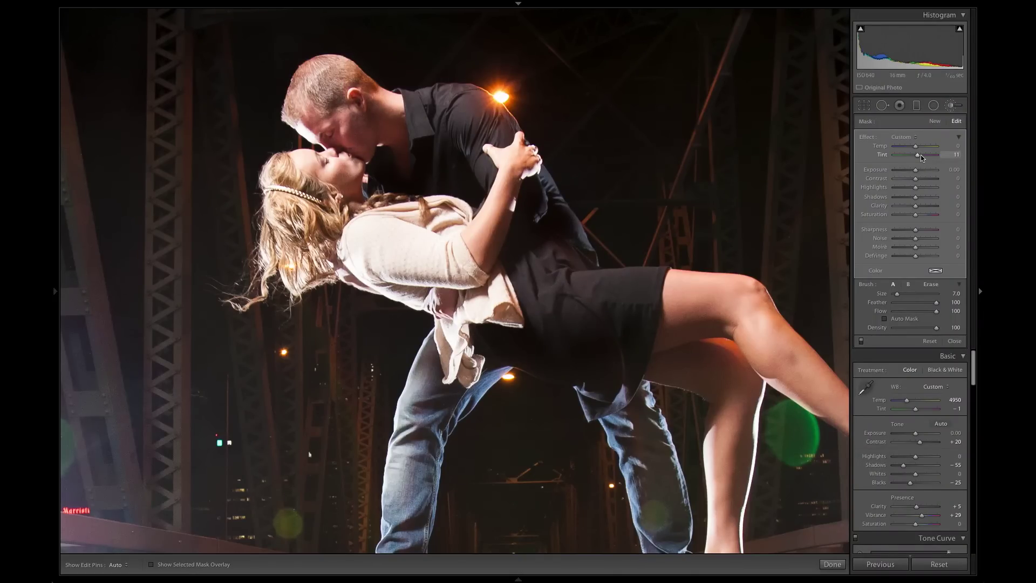
key(z)
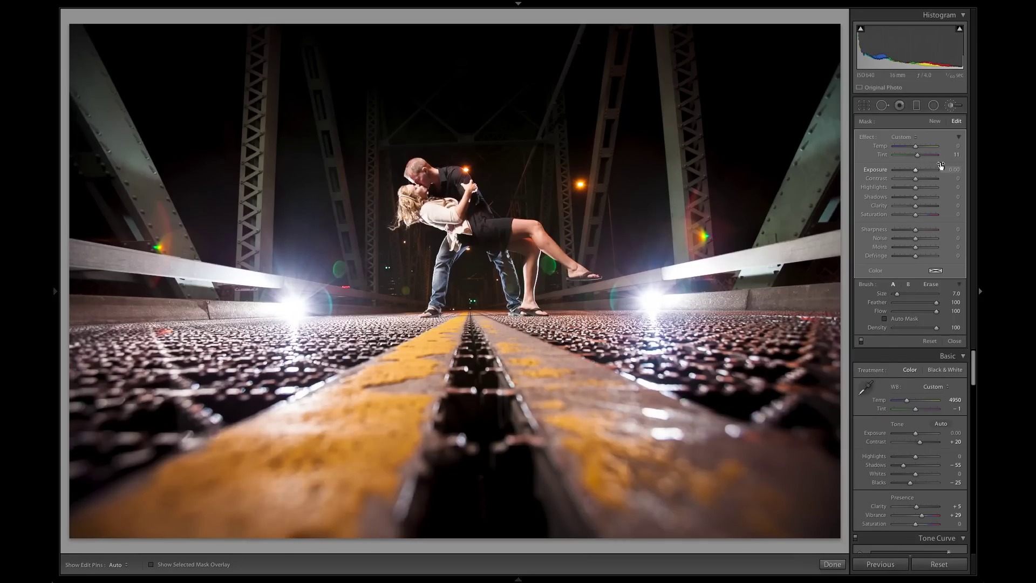
Add a graduated filter from the foreground road up to the couple's feet with Exposure -1.03, tilting it slightly to follow the road.
click(918, 107)
drag(475, 518, 476, 312)
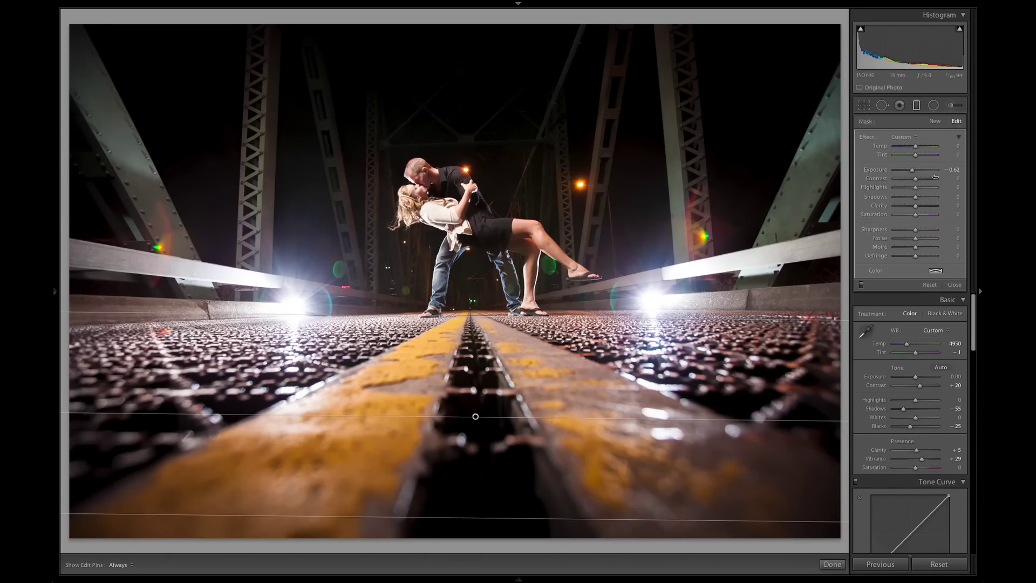
drag(914, 169, 911, 171)
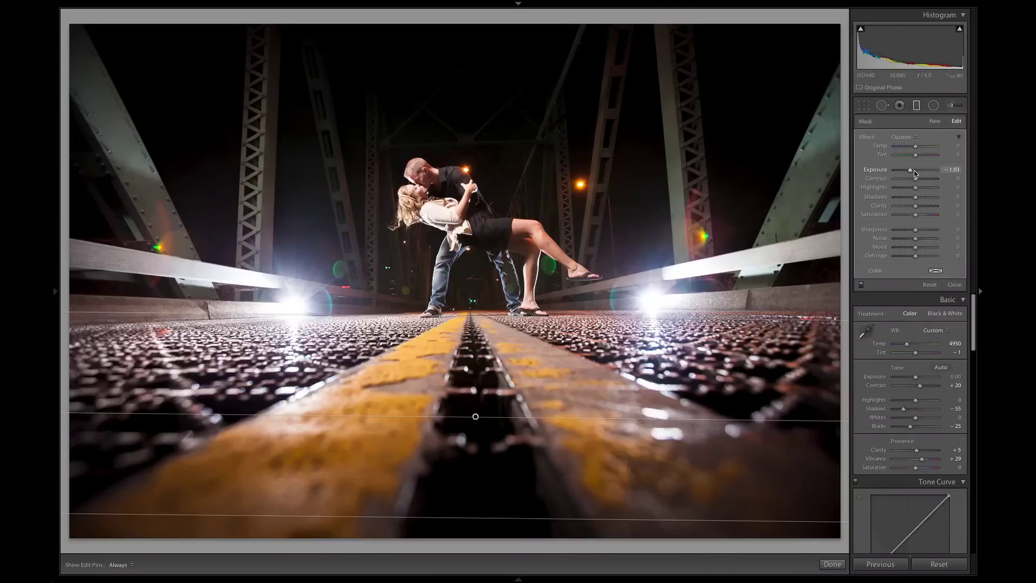
drag(807, 418, 806, 410)
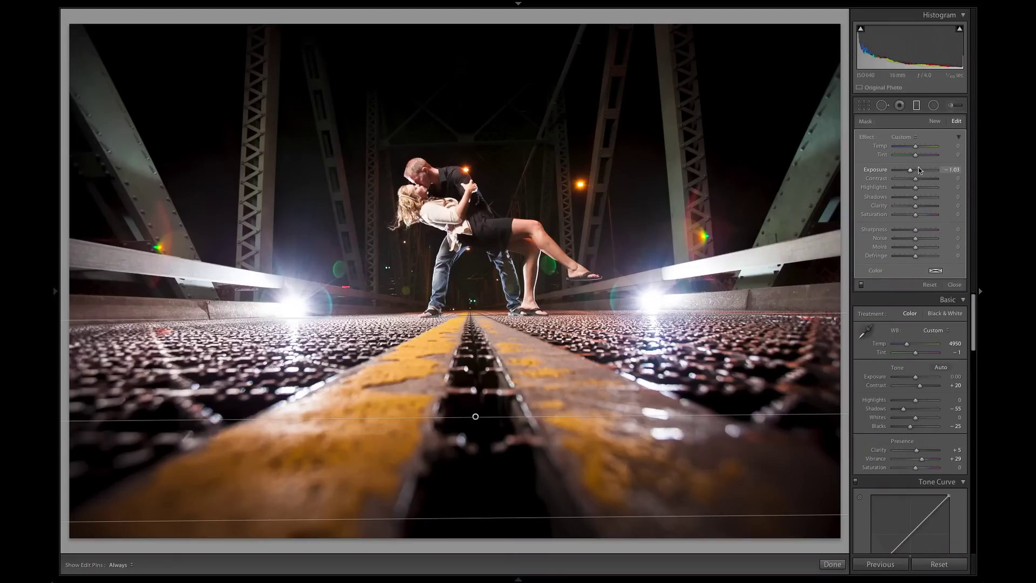
click(917, 105)
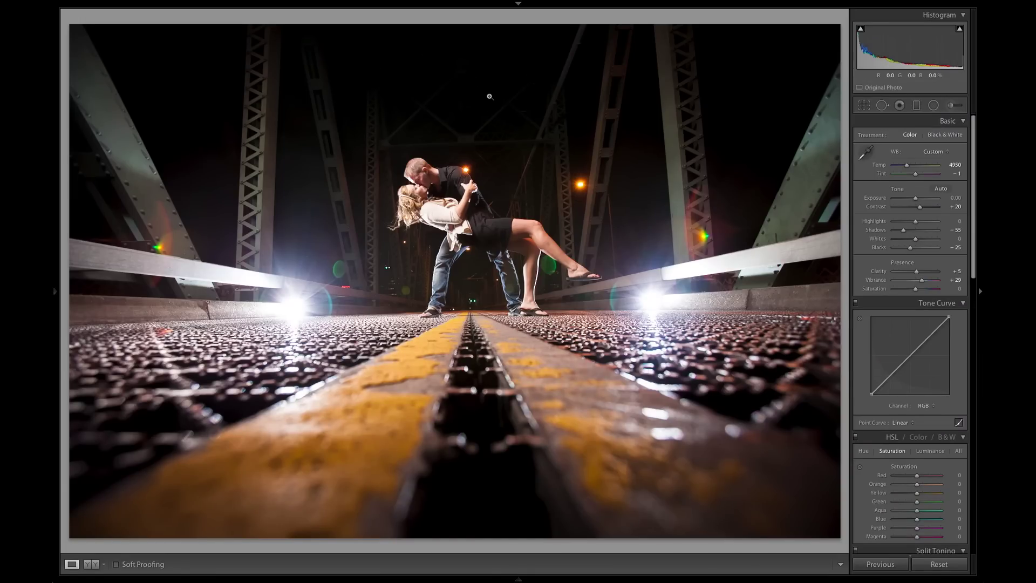
Paint a new Adjustment Brush mask over the dark bridge framework behind the couple with Shadows 56 and a size 9.0 brush.
click(948, 108)
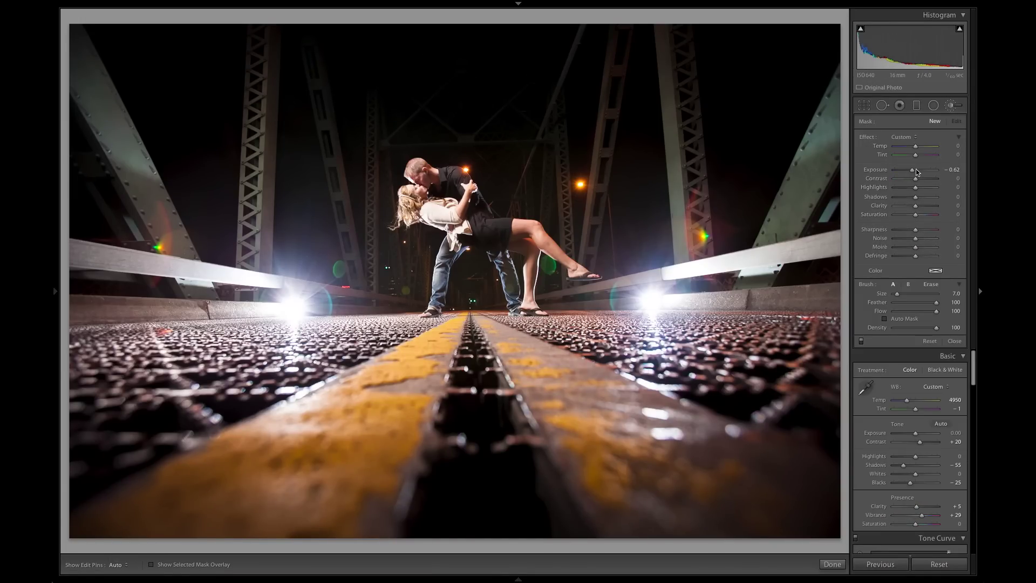
click(927, 196)
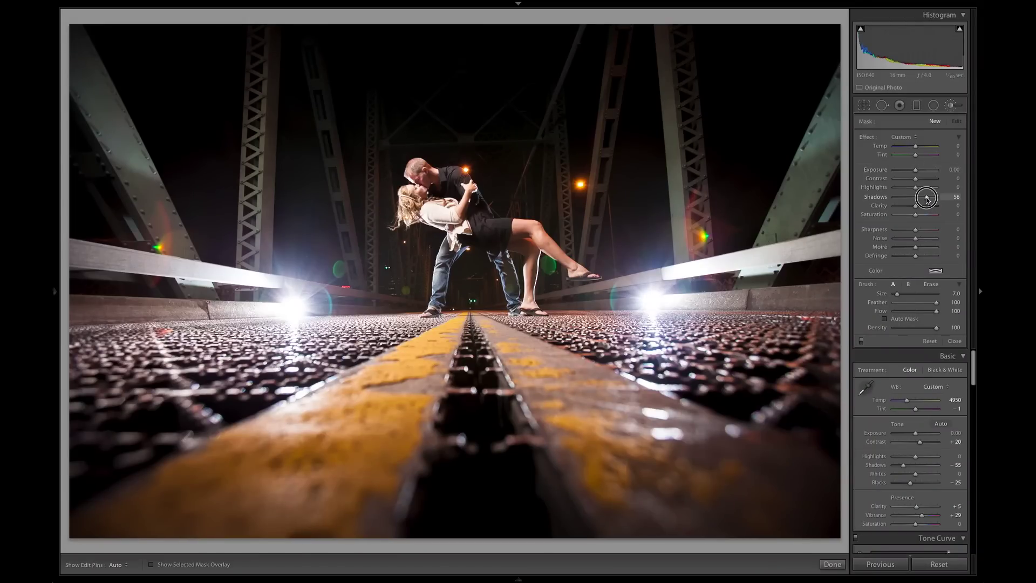
key(])
mouse_move(385, 75)
mouse_down()
mouse_move(439, 130)
mouse_move(496, 127)
mouse_move(553, 102)
mouse_move(381, 104)
mouse_move(558, 139)
mouse_move(379, 132)
mouse_move(370, 144)
mouse_up()
key(h)
key(h)
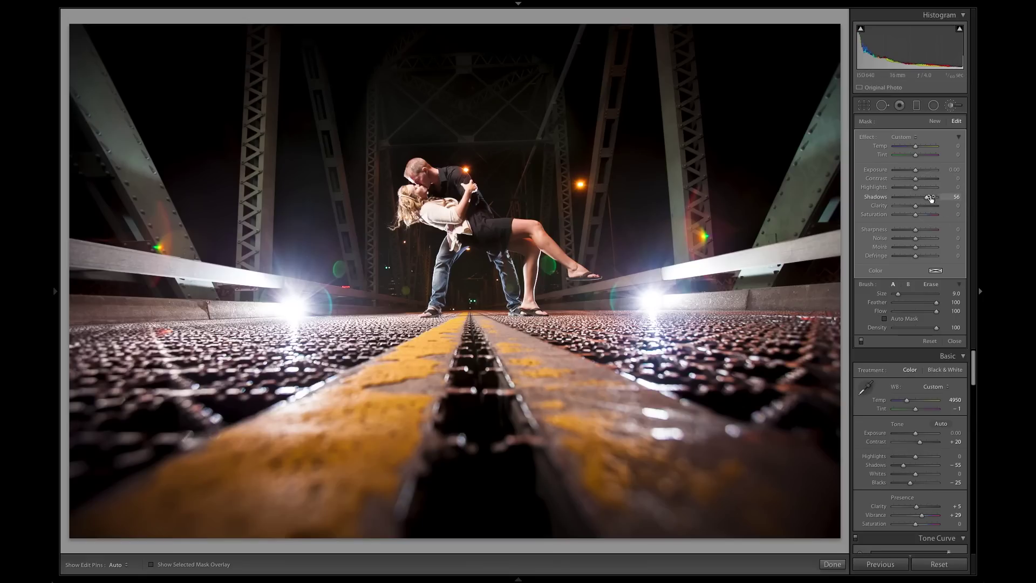
Set the background framework mask to Clarity 60, Saturation -18 and Shadows 27, and close the Adjustment Brush.
drag(922, 206, 928, 207)
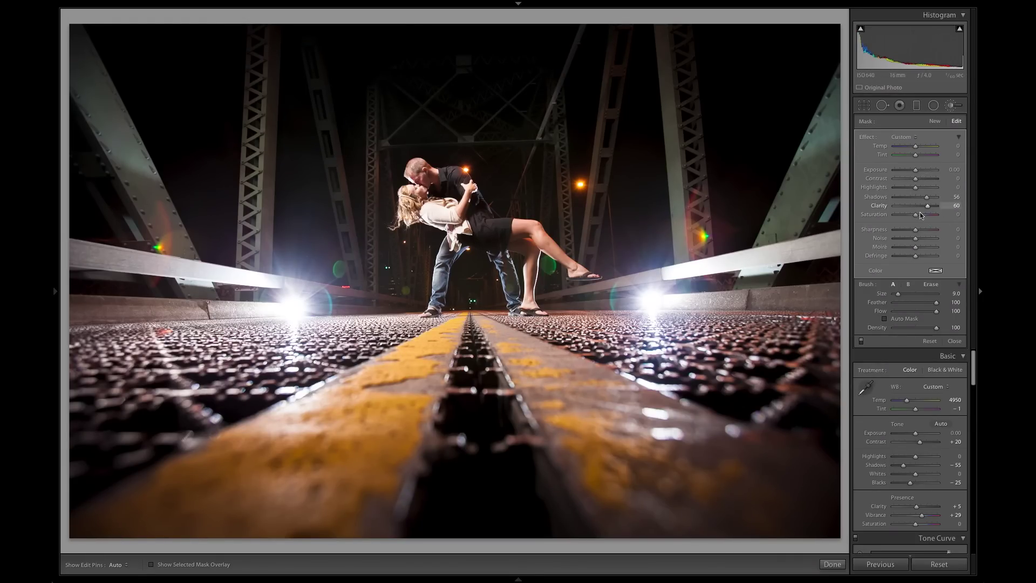
mouse_move(908, 216)
mouse_down()
mouse_move(926, 218)
mouse_move(899, 218)
mouse_move(912, 216)
mouse_up()
click(921, 198)
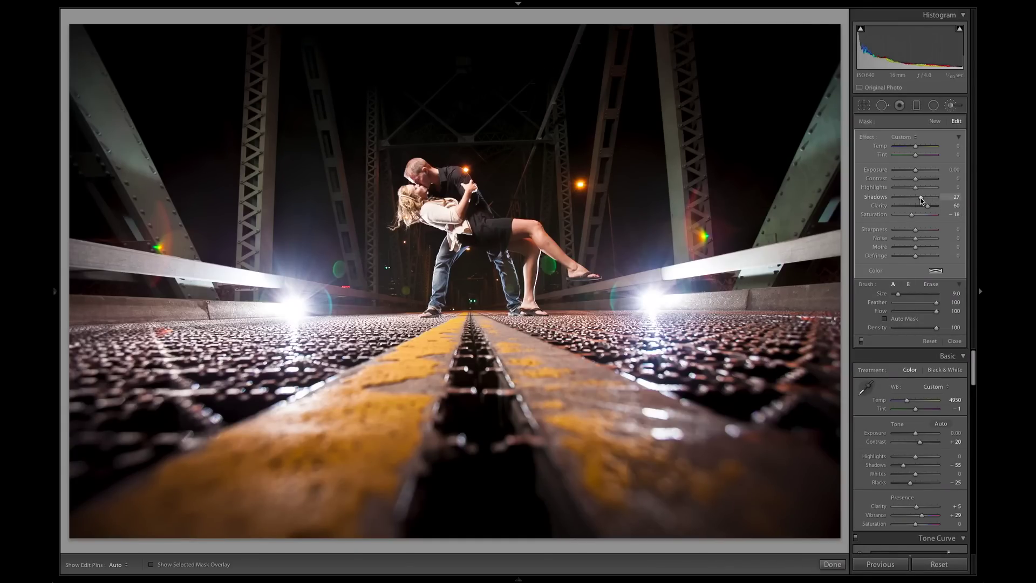
click(952, 106)
click(952, 106)
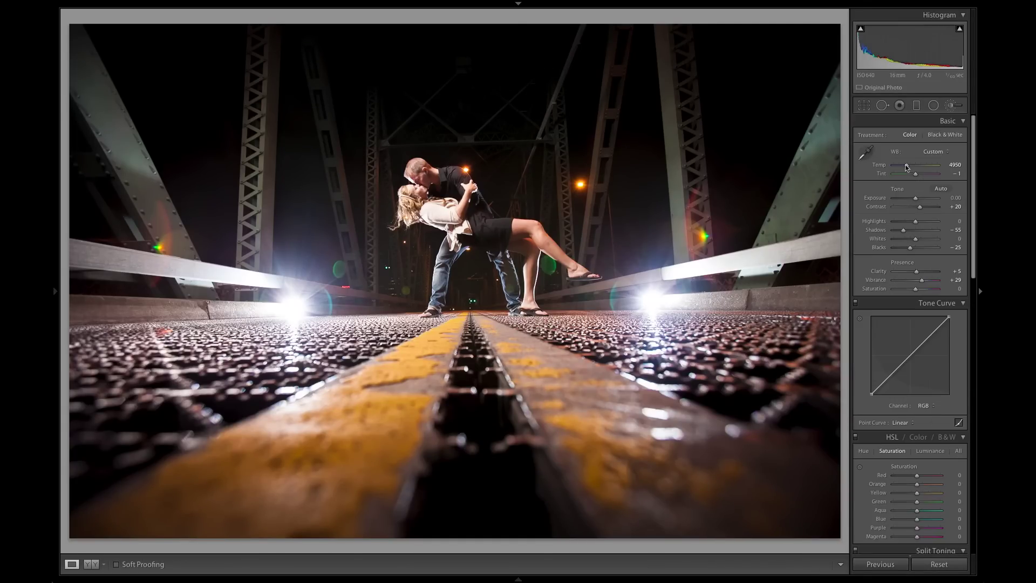
Crop the photo in slightly from its upper-left corner at the As Shot aspect and straighten it to an angle of 0.58.
key(r)
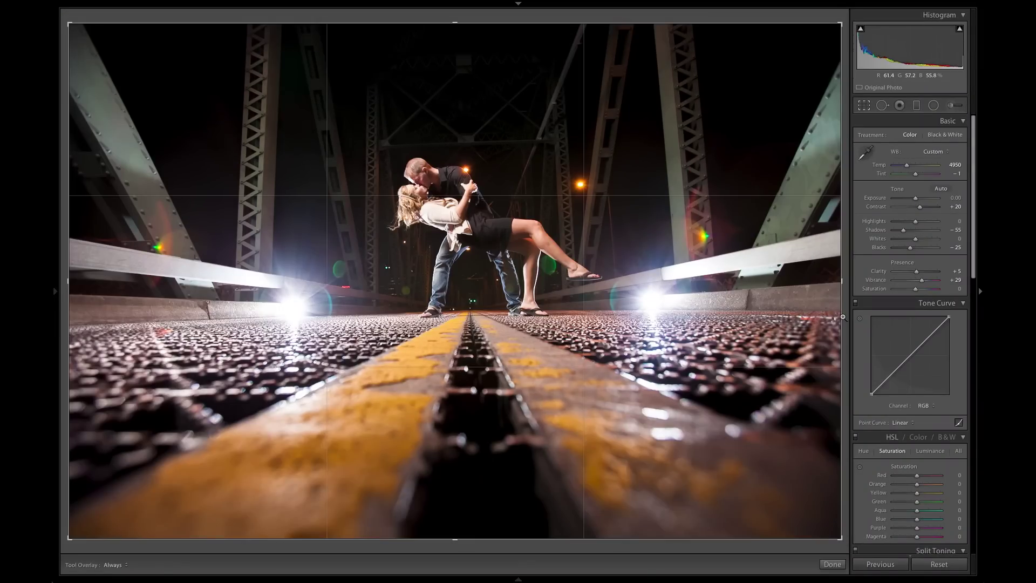
drag(847, 315, 846, 317)
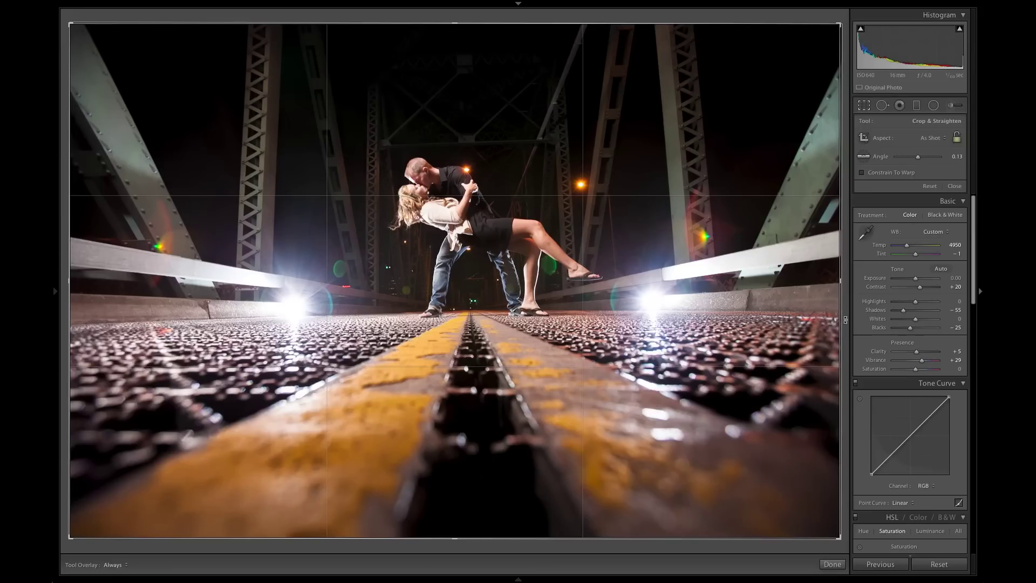
drag(70, 24, 95, 45)
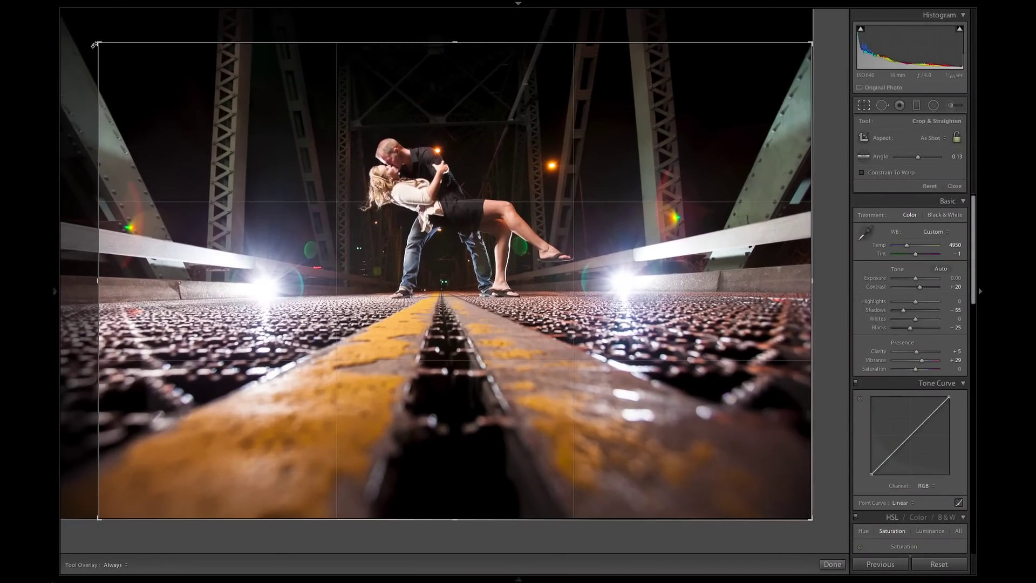
scroll(847, 258, down, 3)
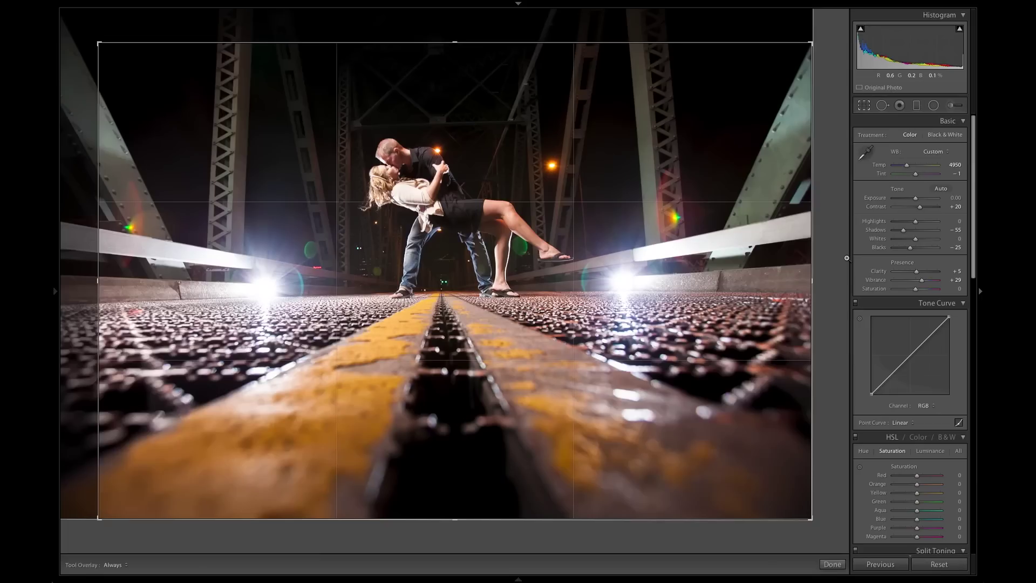
scroll(842, 261, up, 3)
drag(840, 265, 840, 263)
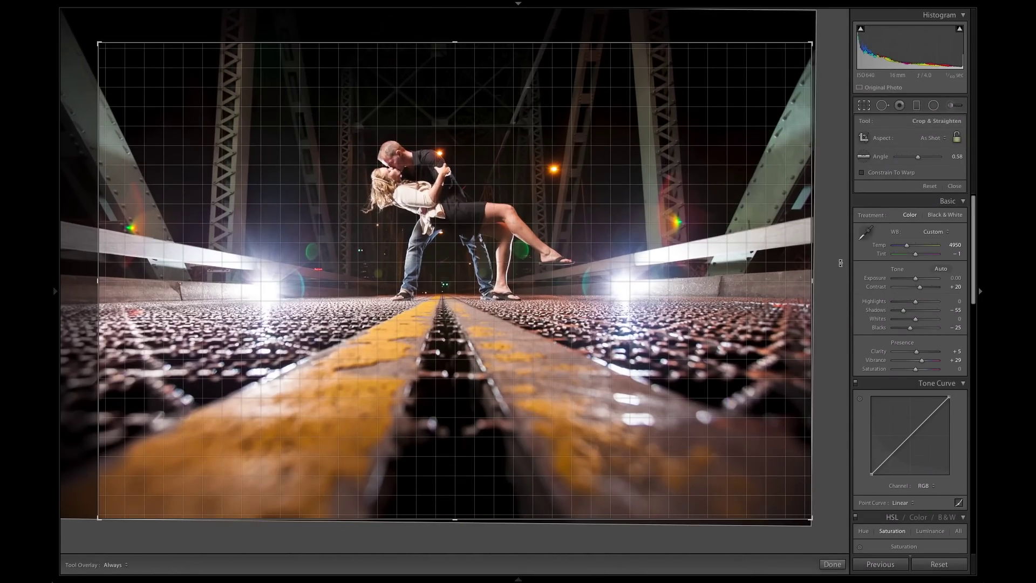
key(Return)
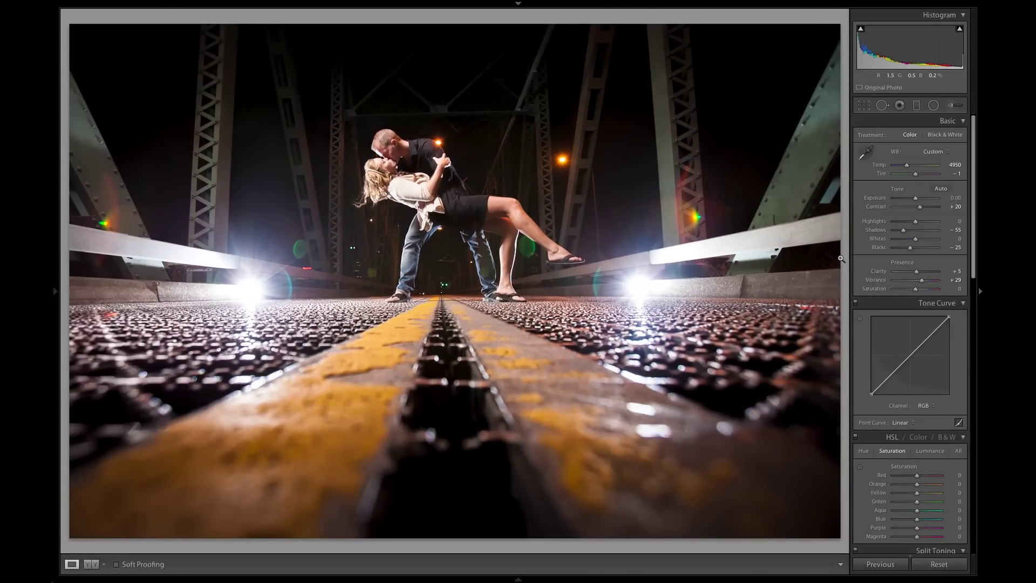
Rework the crop with a Custom aspect and slide the photo right within the frame to bring the couple nearer the centre.
key(r)
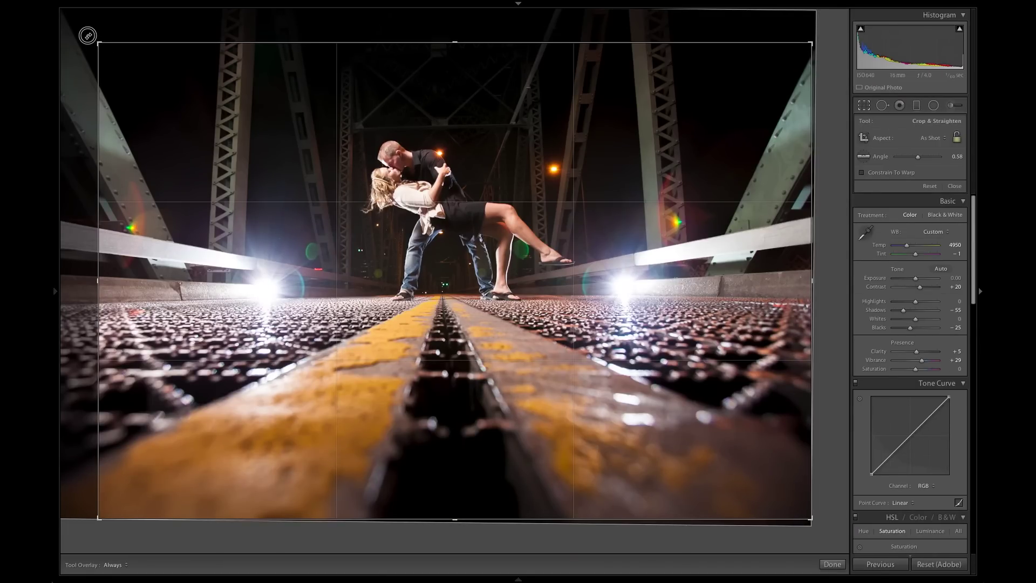
drag(98, 43, 85, 34)
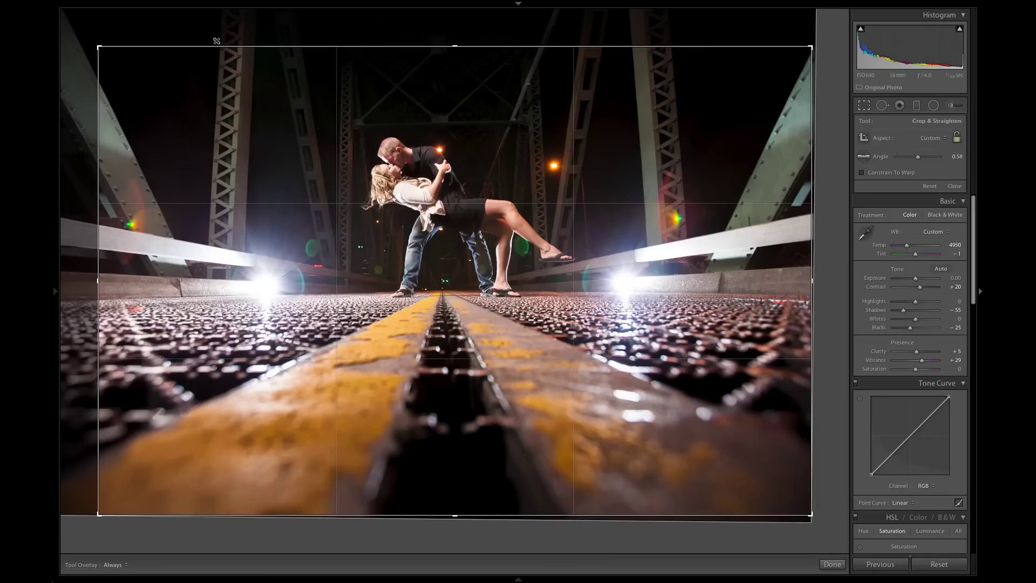
click(957, 139)
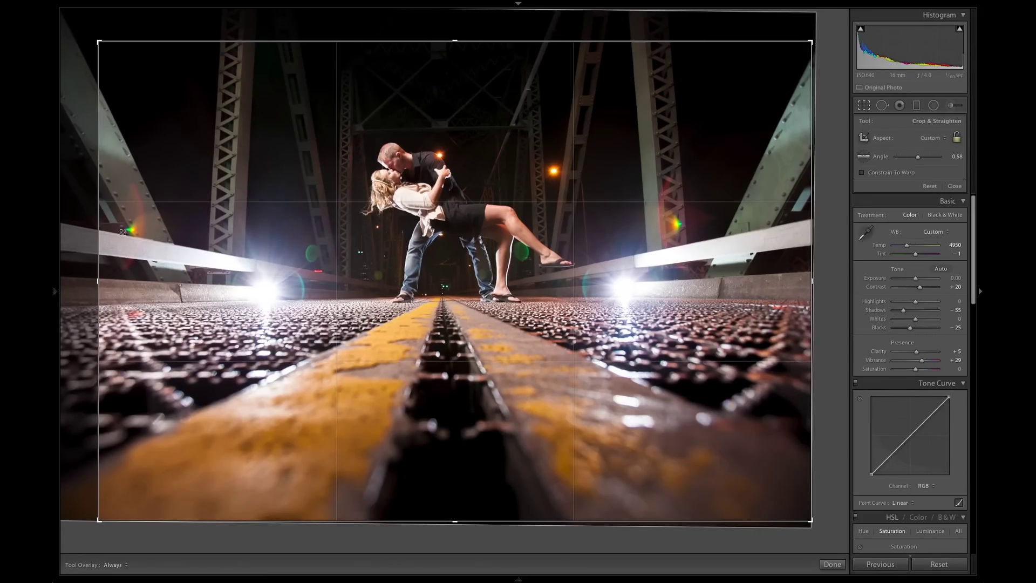
drag(184, 411, 215, 410)
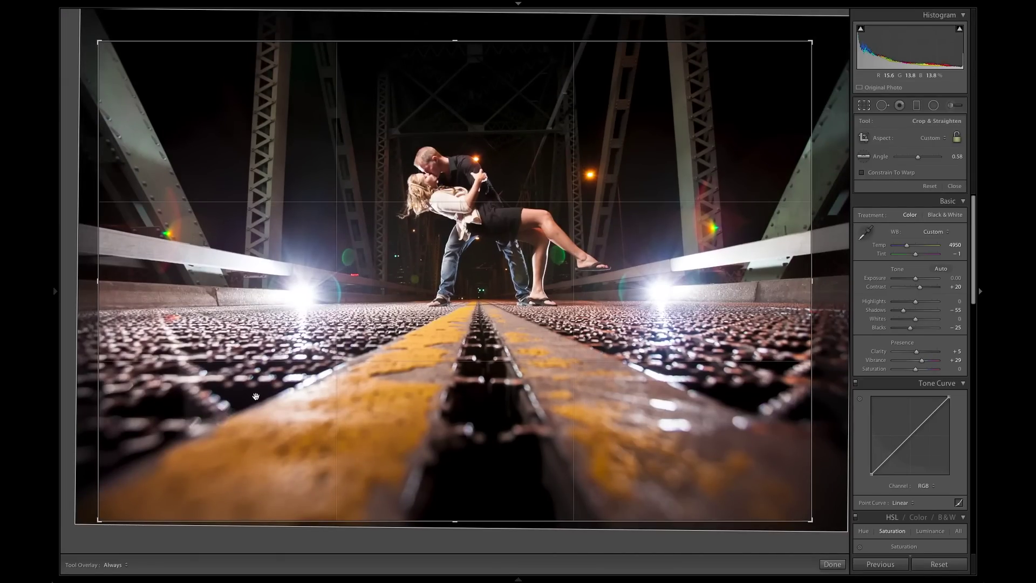
key(Return)
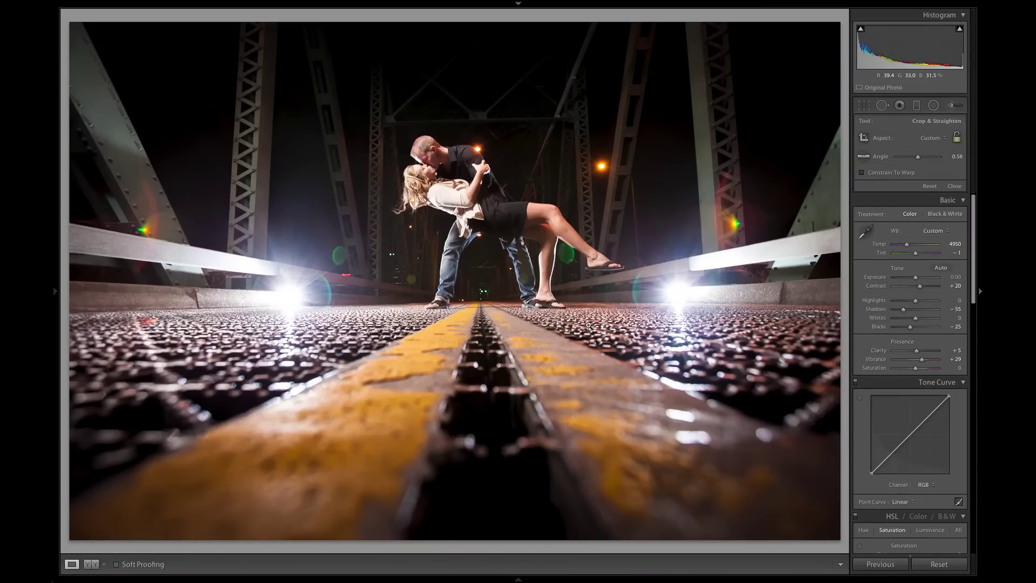
Reset the photo's crop and straightening to the full original frame and close the crop tool.
key(r)
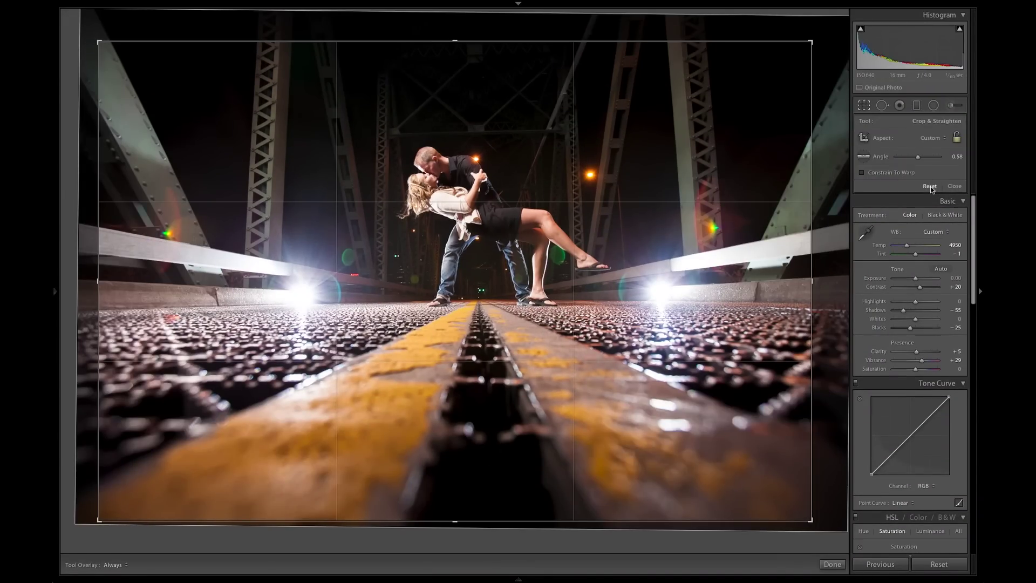
click(930, 186)
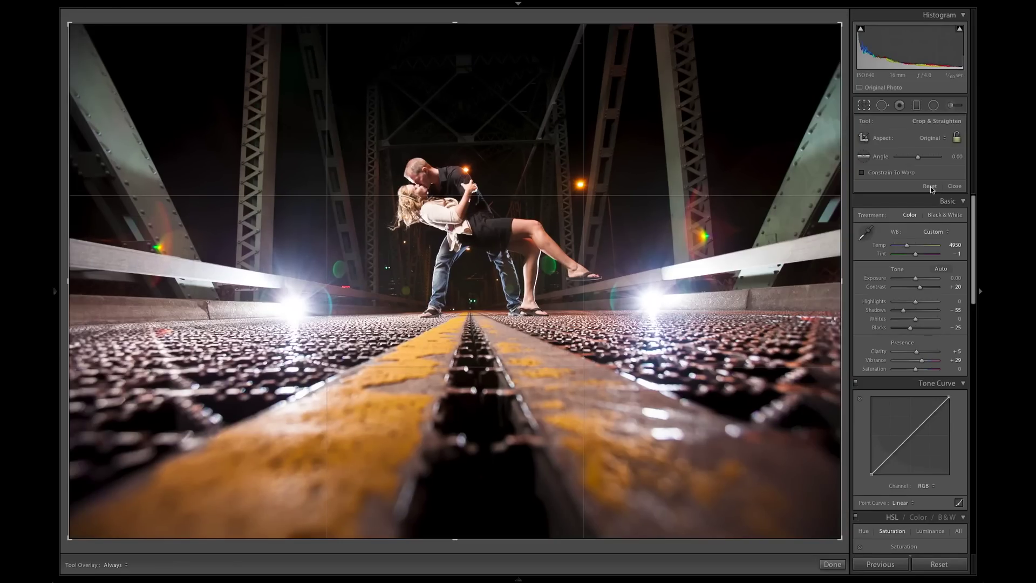
key(Return)
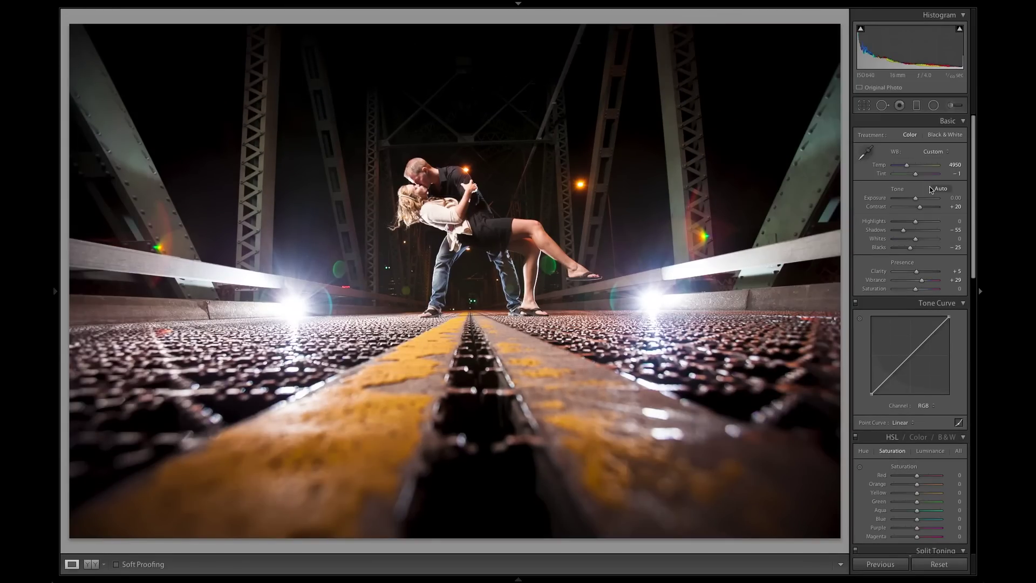
key(r)
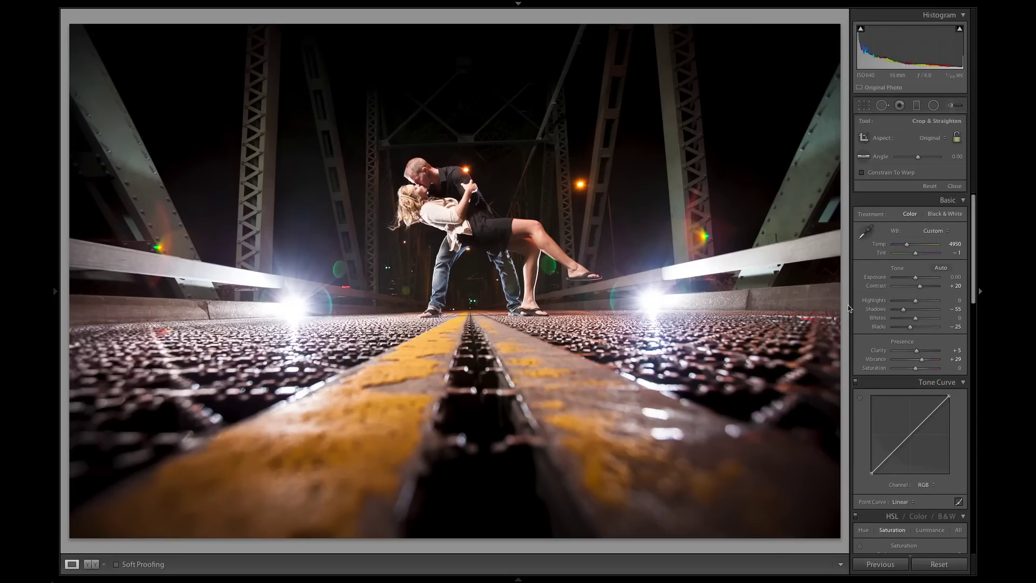
key(r)
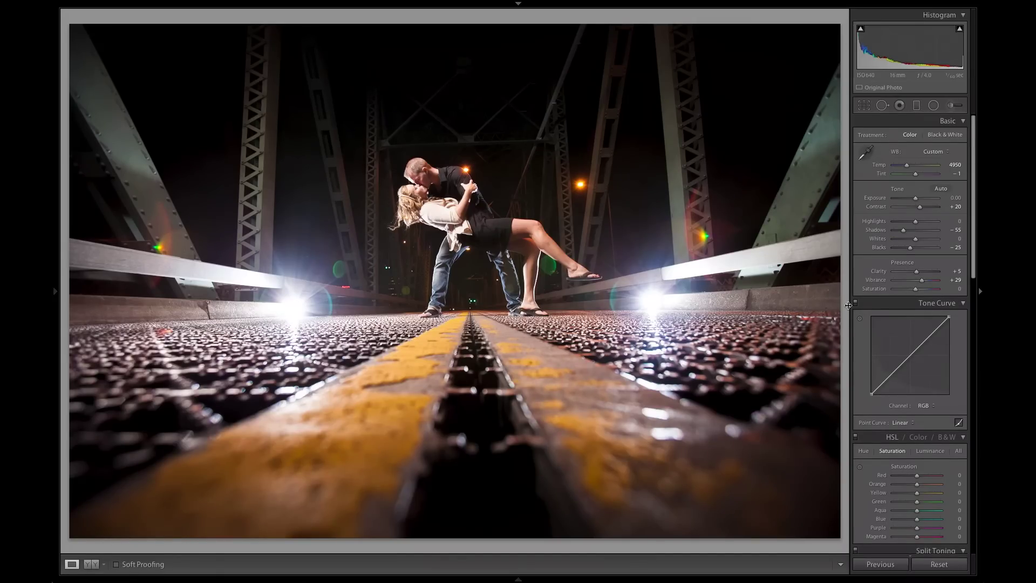
Compare the unedited Before version of the bridge photo with the edit and return to the edited view.
key(backslash)
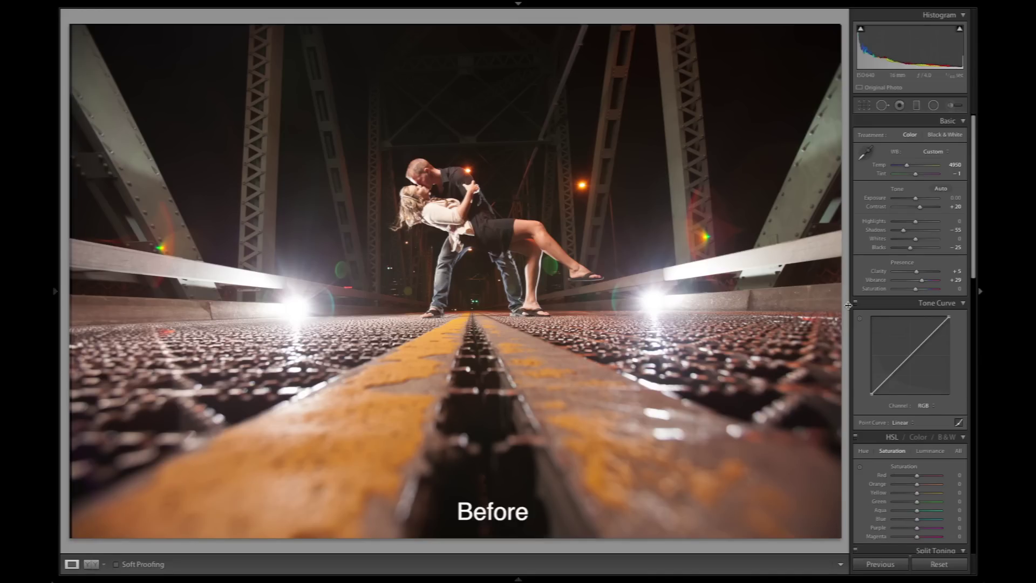
key(backslash)
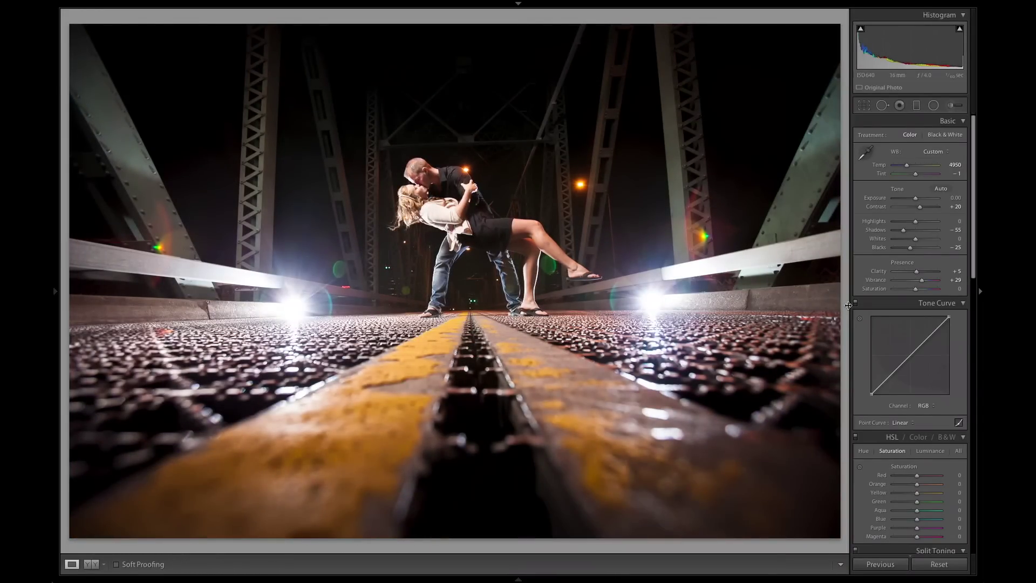